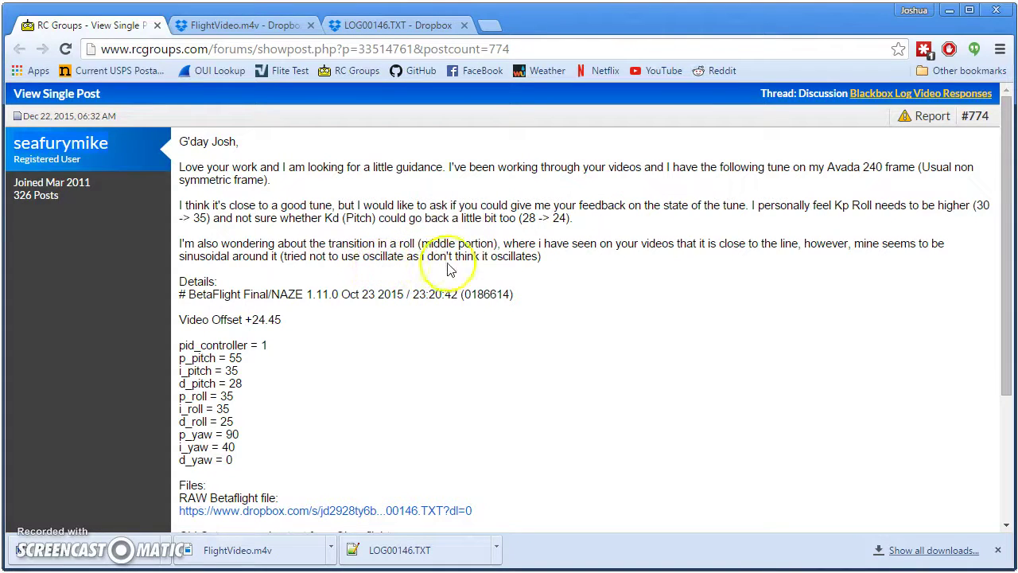
# Step: Read through the forum post's tuning questions, PID values and attached log and video links
pyautogui.scroll(-2, 119, 288)
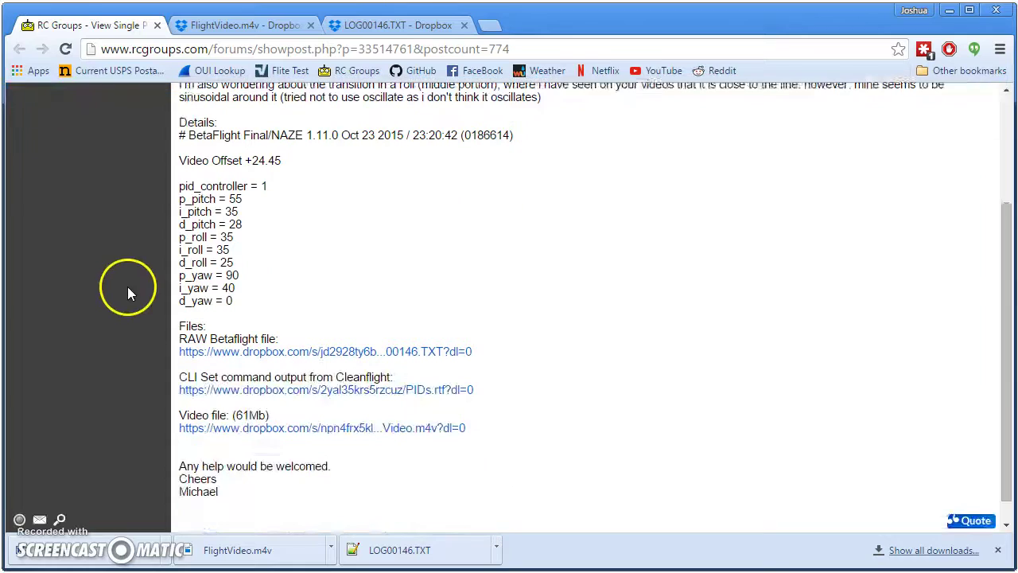
pyautogui.scroll(-1, 128, 287)
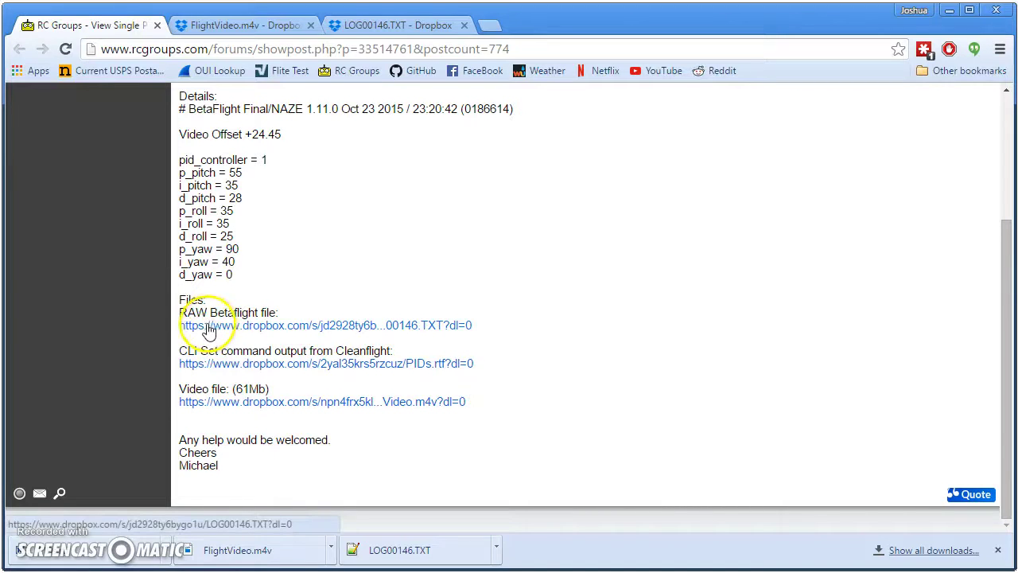
pyautogui.scroll(1, 239, 446)
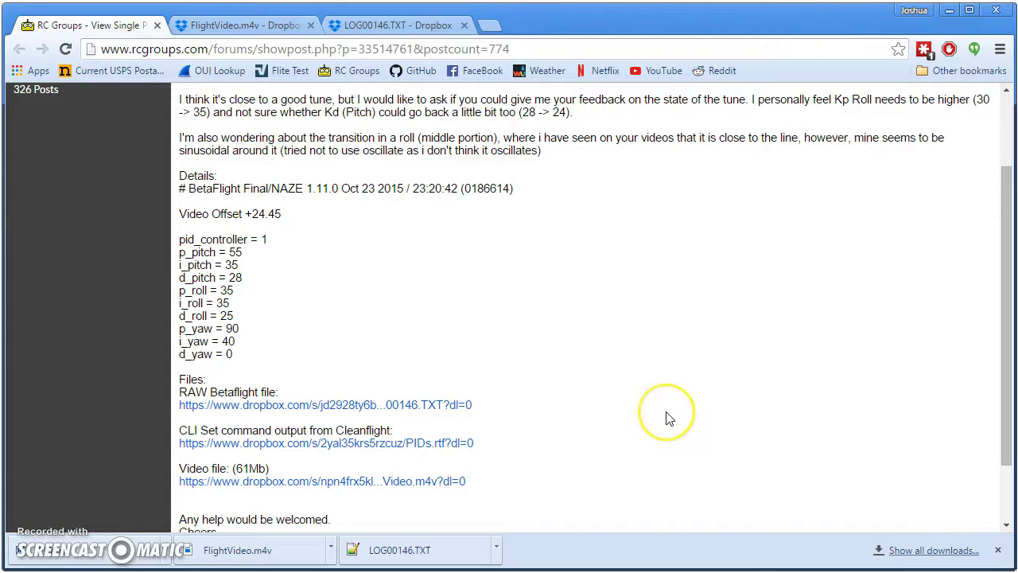
pyautogui.scroll(2, 669, 419)
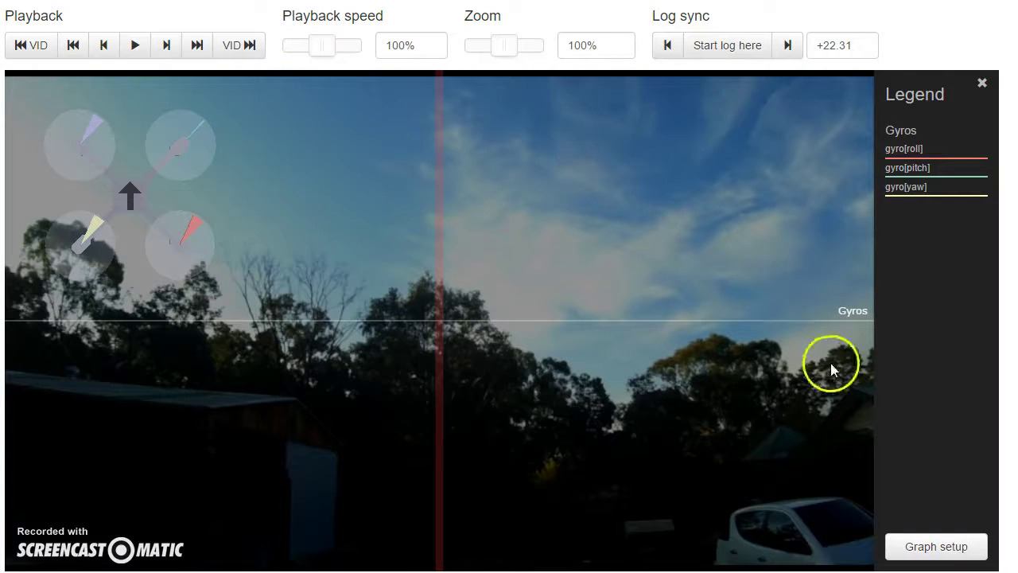
# Step: Set the graph zoom to 10% and examine the gyro traces of the flight between about 7 and 11 seconds
pyautogui.moveTo(503, 45); pyautogui.dragTo(437, 57)
pyautogui.moveTo(735, 475); pyautogui.dragTo(8, 470)
pyautogui.moveTo(244, 480); pyautogui.dragTo(277, 473)
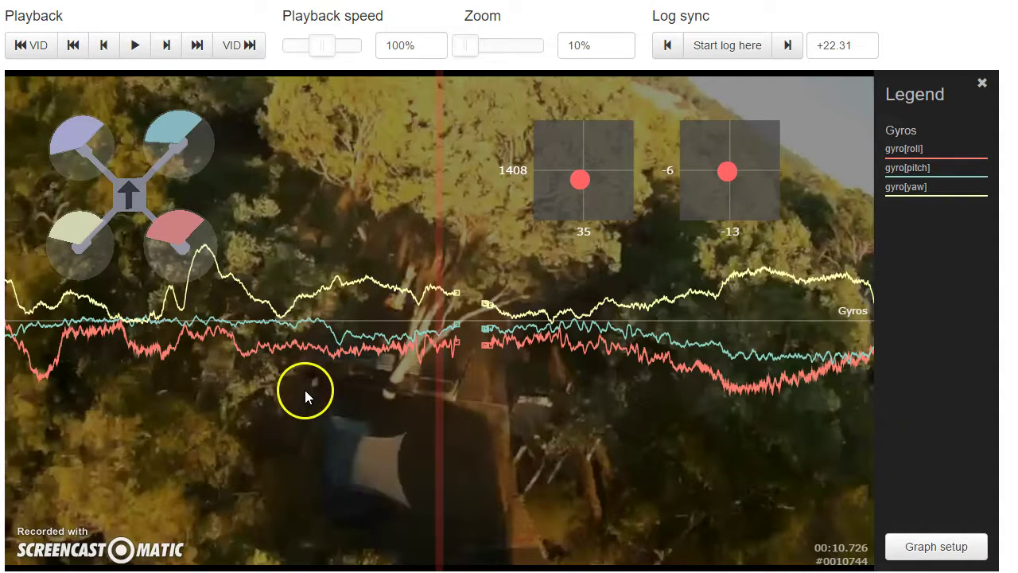
pyautogui.moveTo(311, 390); pyautogui.dragTo(497, 405)
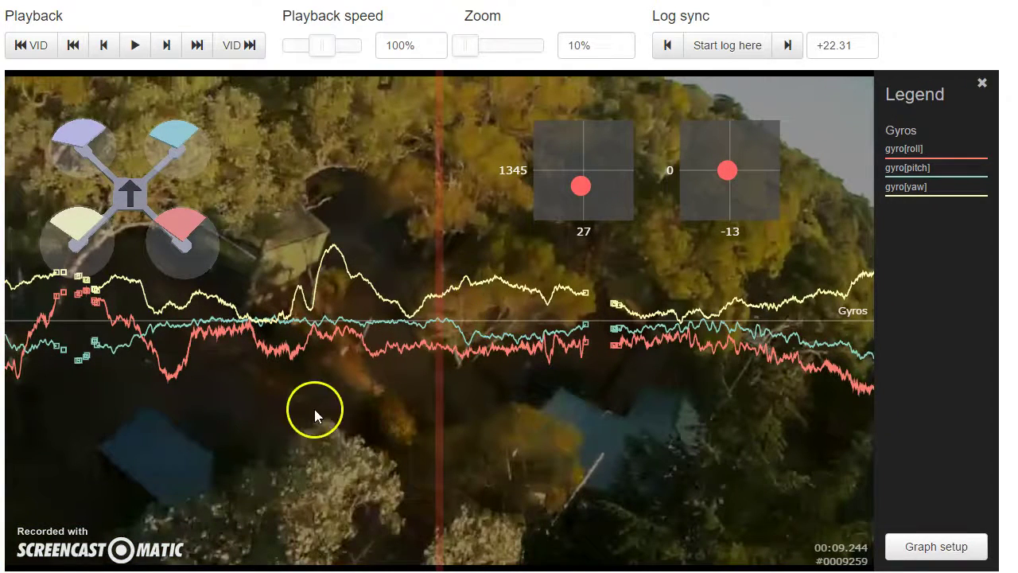
pyautogui.moveTo(312, 418); pyautogui.dragTo(398, 422)
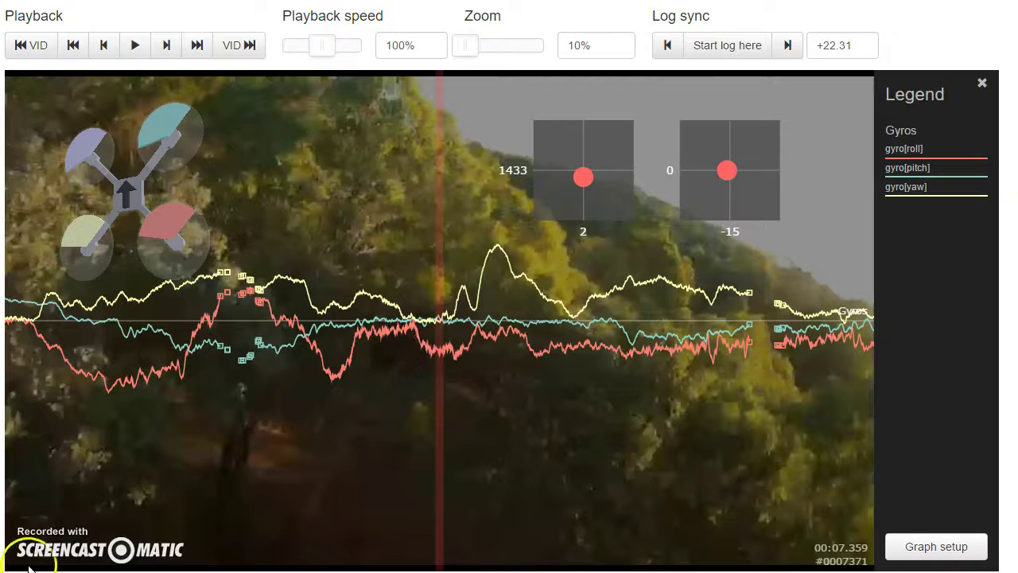
# Step: Replace the Gyros graph with a Gyro + PID roll graph and set the zoom to 100%
pyautogui.click(928, 547)
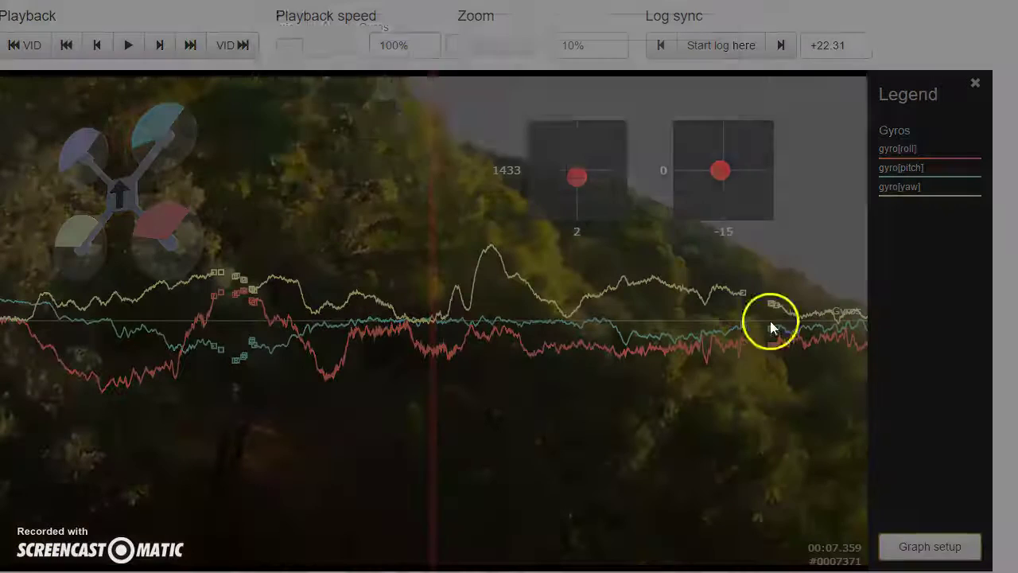
pyautogui.click(535, 70)
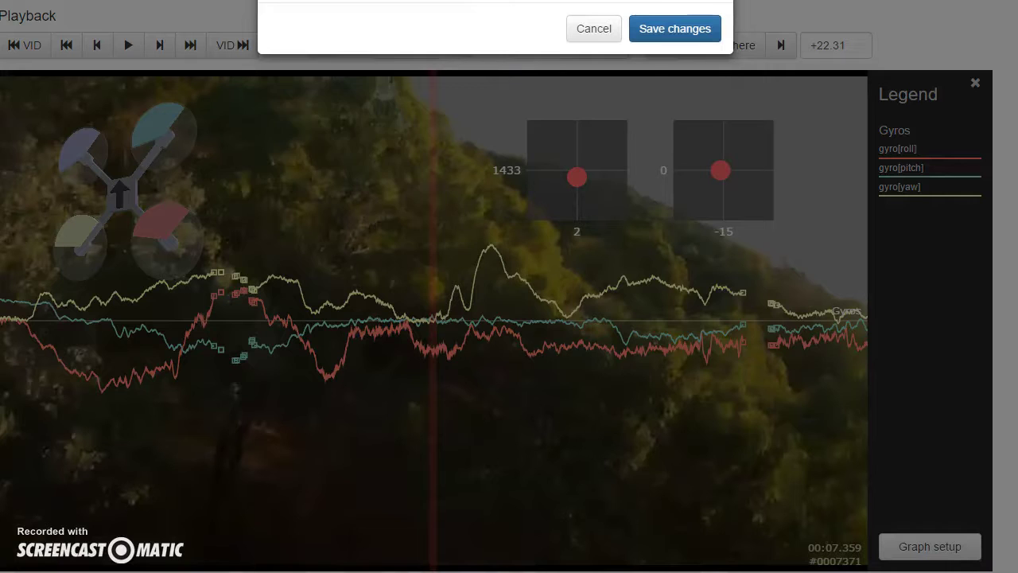
pyautogui.click(311, 16)
pyautogui.click(309, 97)
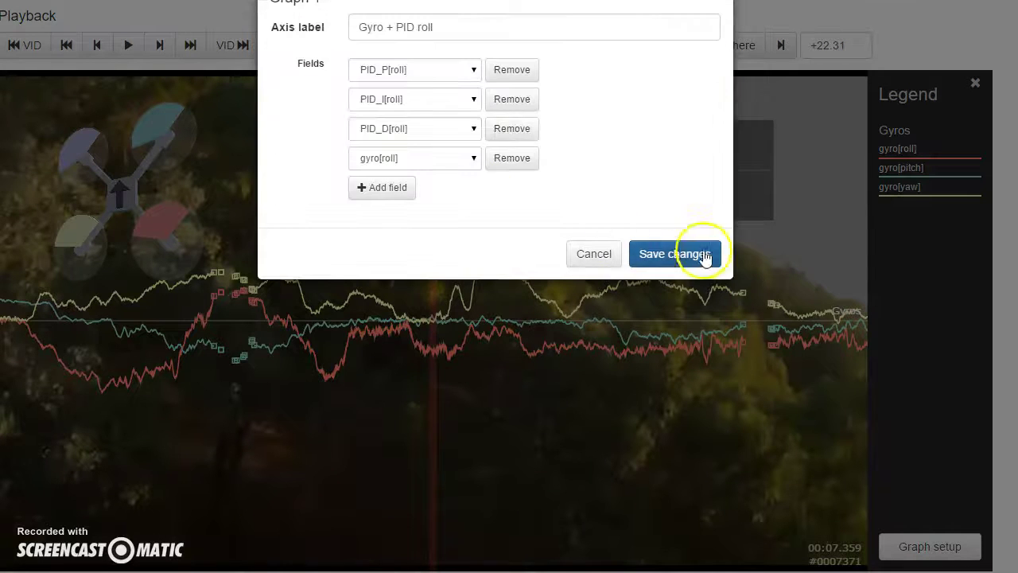
pyautogui.click(704, 255)
pyautogui.moveTo(471, 47); pyautogui.dragTo(507, 57)
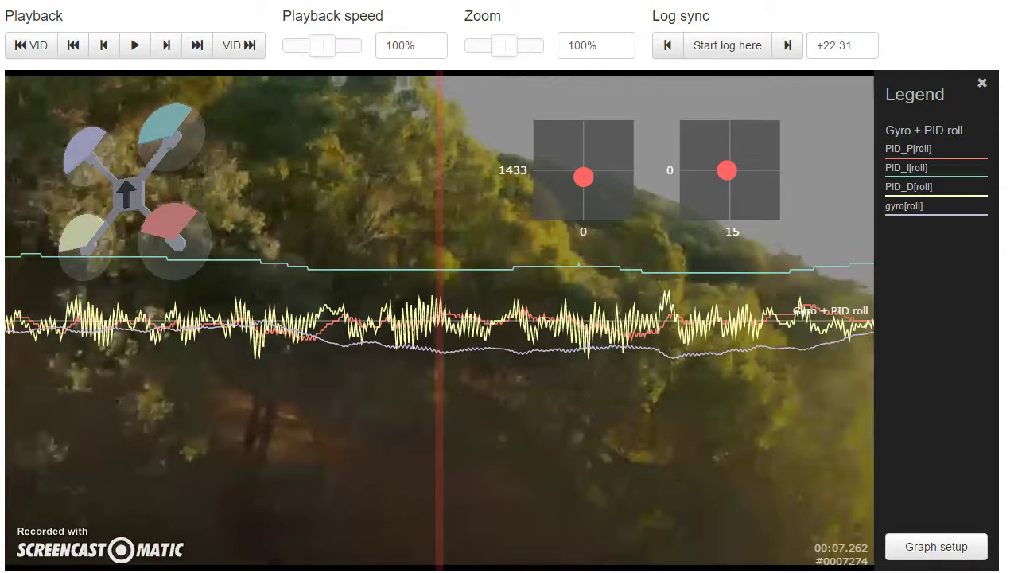
# Step: Switch to the RC Groups post in the browser and reread the roll transition question and the BetaFlight version line
pyautogui.hotkey('alt', 'Tab')
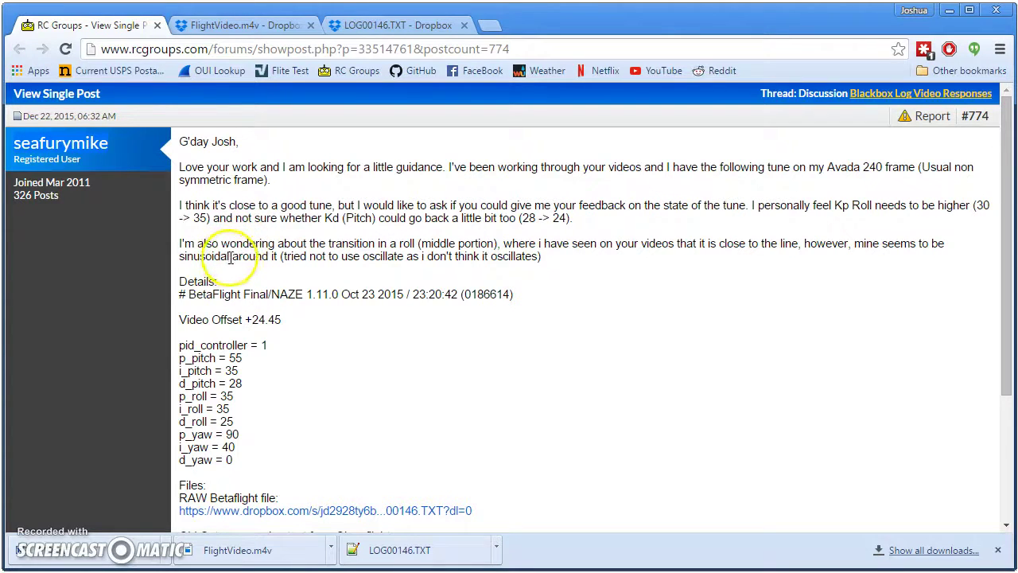
pyautogui.moveTo(185, 244); pyautogui.dragTo(544, 243)
pyautogui.click(595, 273)
pyautogui.moveTo(655, 244); pyautogui.dragTo(769, 250)
pyautogui.click(768, 251)
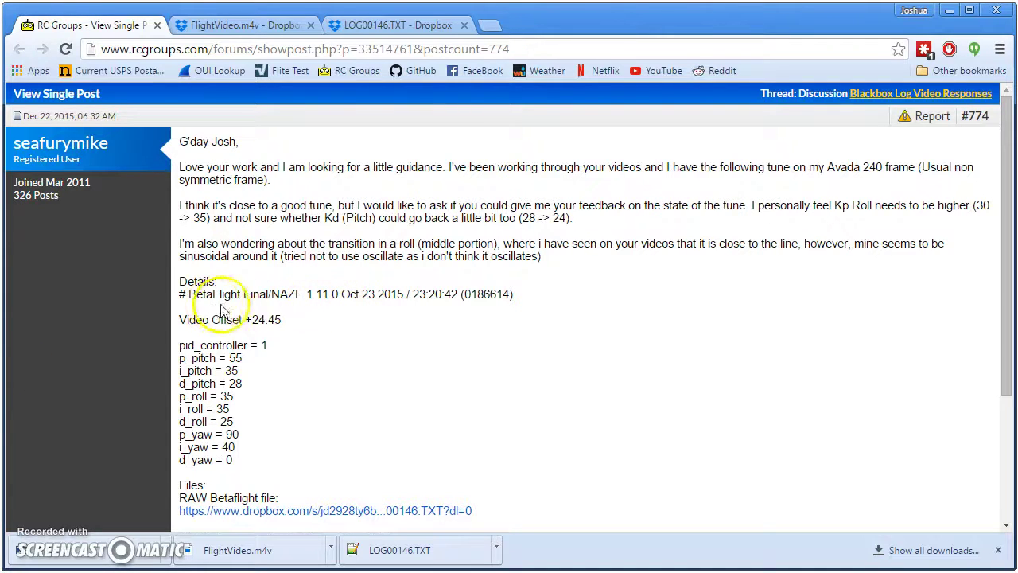
pyautogui.moveTo(195, 294); pyautogui.dragTo(505, 298)
pyautogui.click(514, 318)
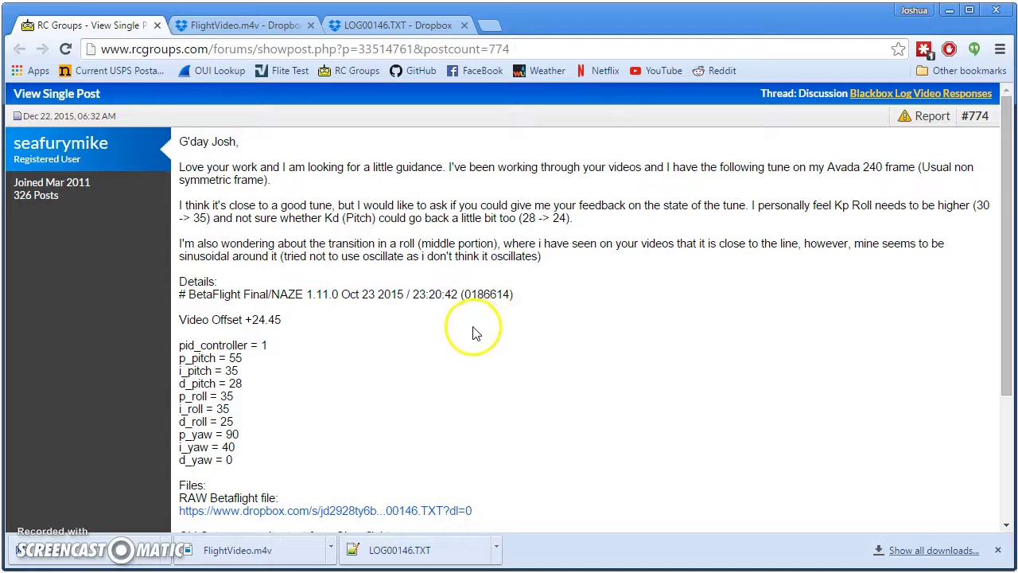
pyautogui.click(348, 244)
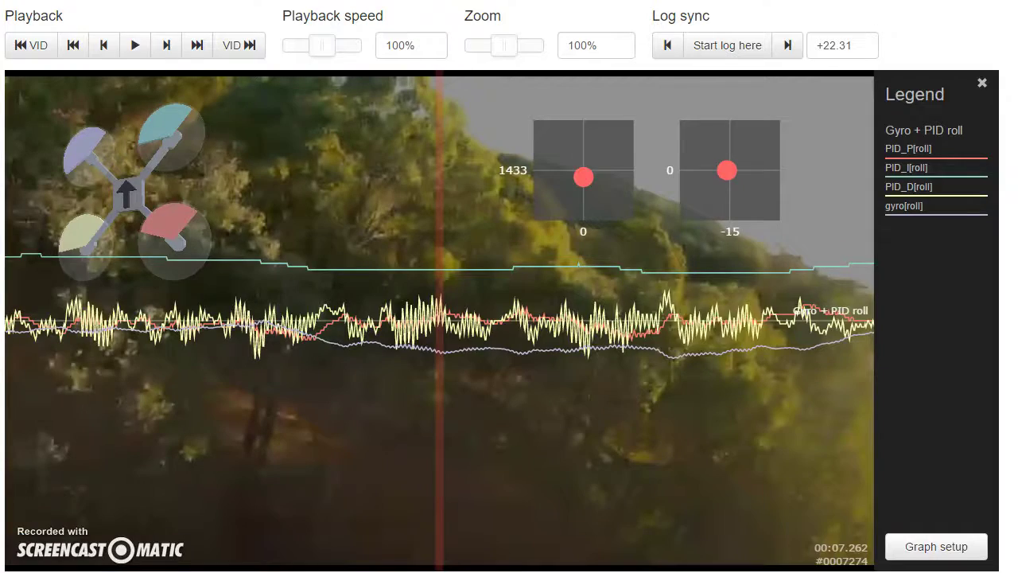
# Step: Switch back to the log viewer and examine the roll PID and gyro traces between about 6 and 8 seconds
pyautogui.moveTo(122, 454); pyautogui.dragTo(579, 461)
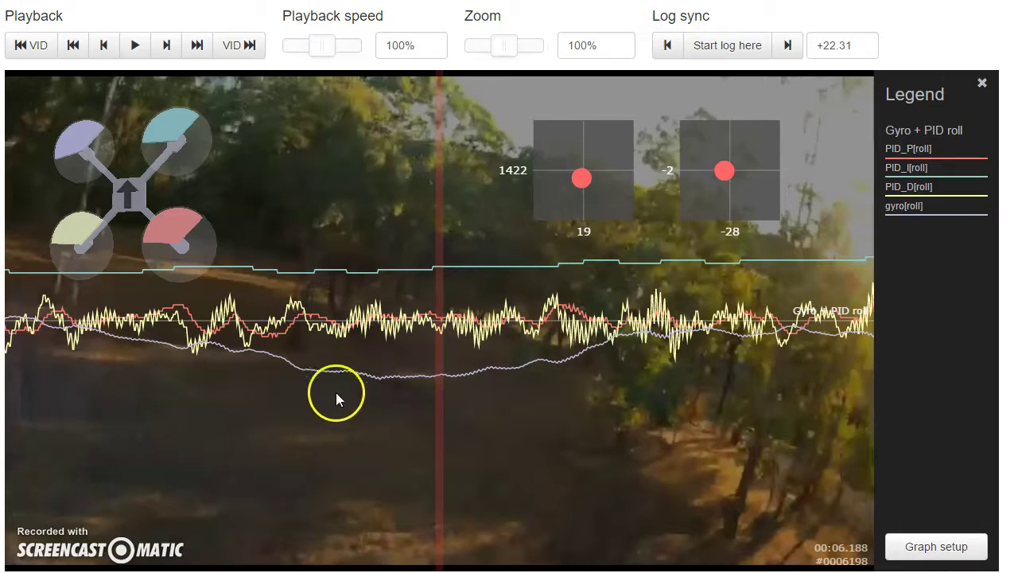
pyautogui.moveTo(336, 392); pyautogui.dragTo(323, 441)
pyautogui.moveTo(661, 501); pyautogui.dragTo(455, 451)
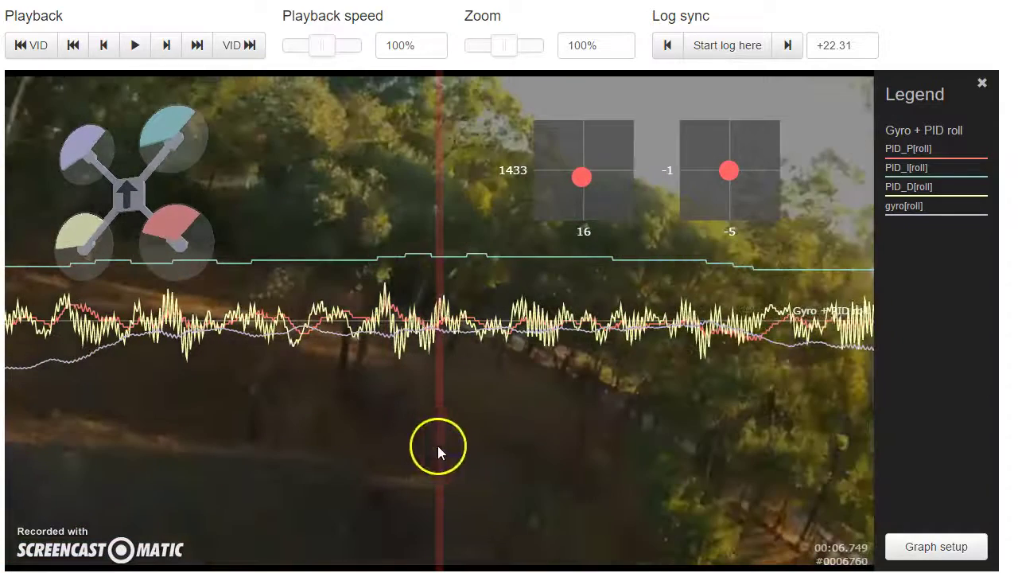
pyautogui.moveTo(589, 475); pyautogui.dragTo(193, 435)
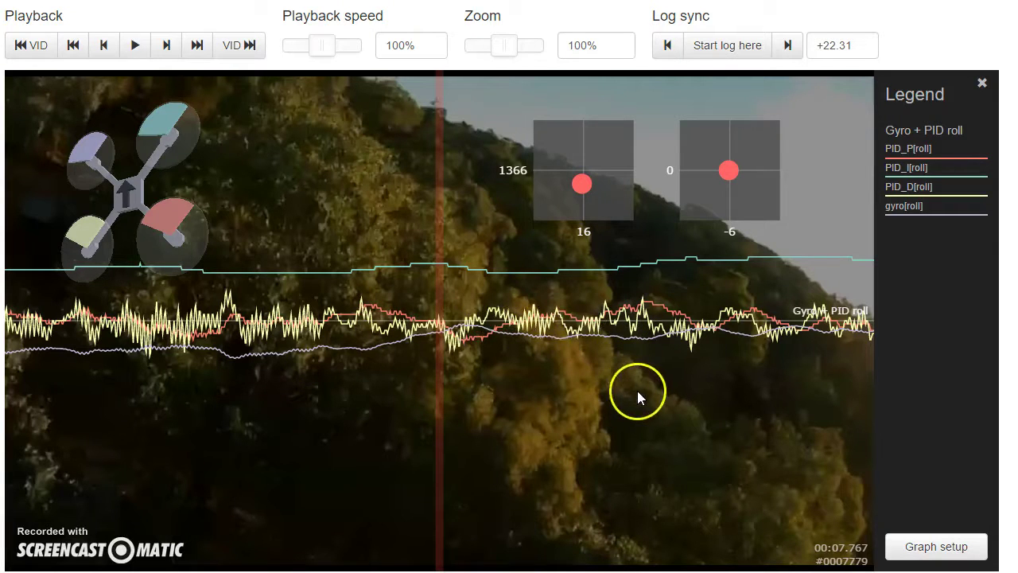
pyautogui.moveTo(639, 392); pyautogui.dragTo(546, 387)
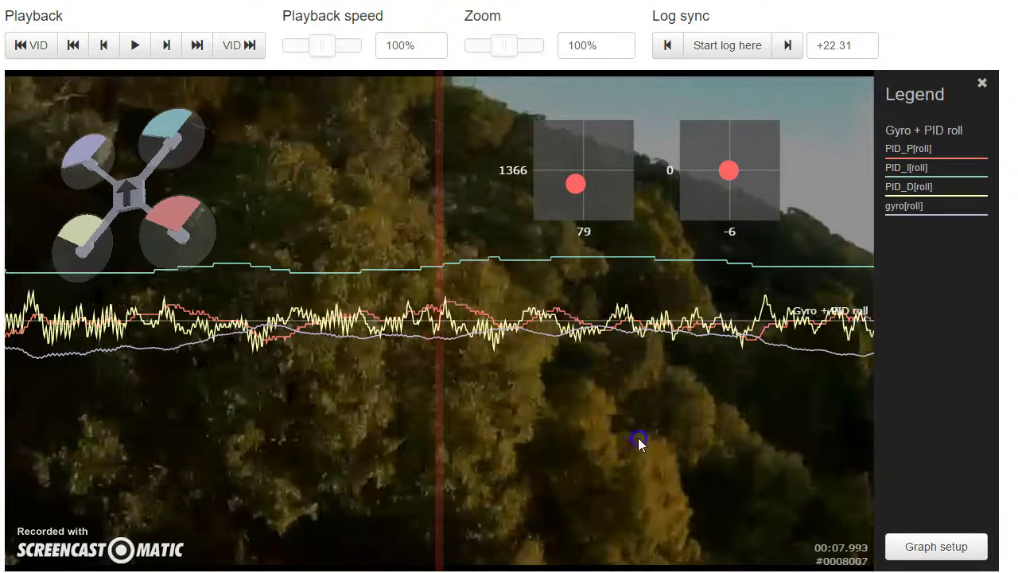
pyautogui.moveTo(643, 439); pyautogui.dragTo(584, 454)
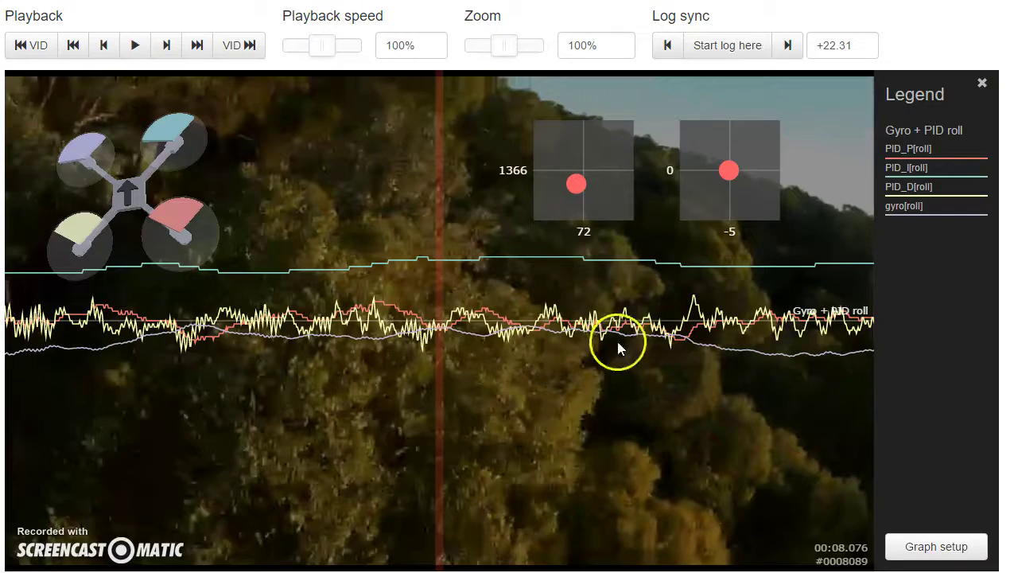
# Step: Advance through the log from about 8 to 9.5 seconds and compare the roll gyro wobble with the P and D traces
pyautogui.moveTo(701, 361); pyautogui.dragTo(454, 369)
pyautogui.moveTo(669, 364); pyautogui.dragTo(461, 337)
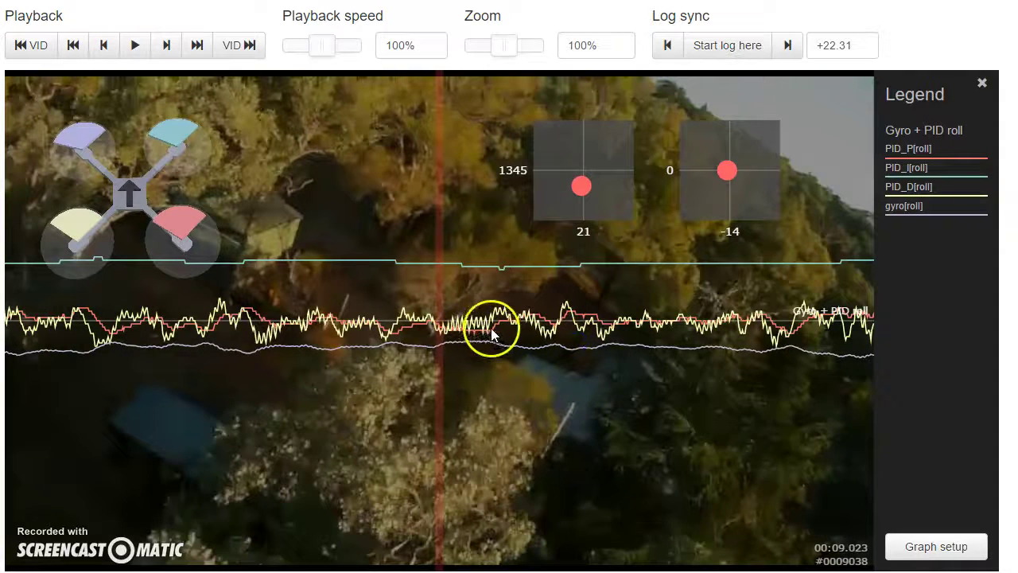
pyautogui.moveTo(754, 362); pyautogui.dragTo(682, 363)
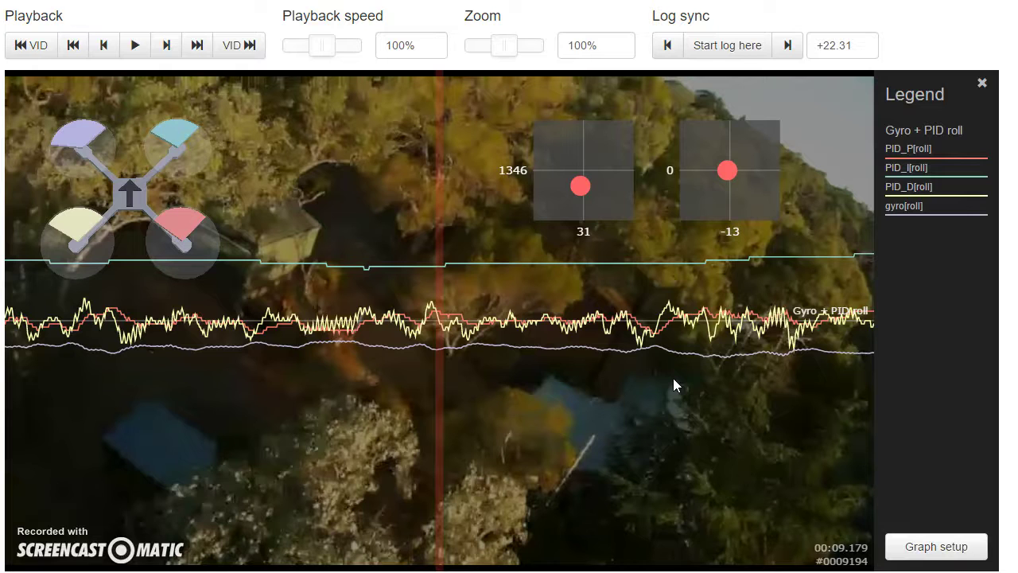
pyautogui.moveTo(644, 371); pyautogui.dragTo(584, 374)
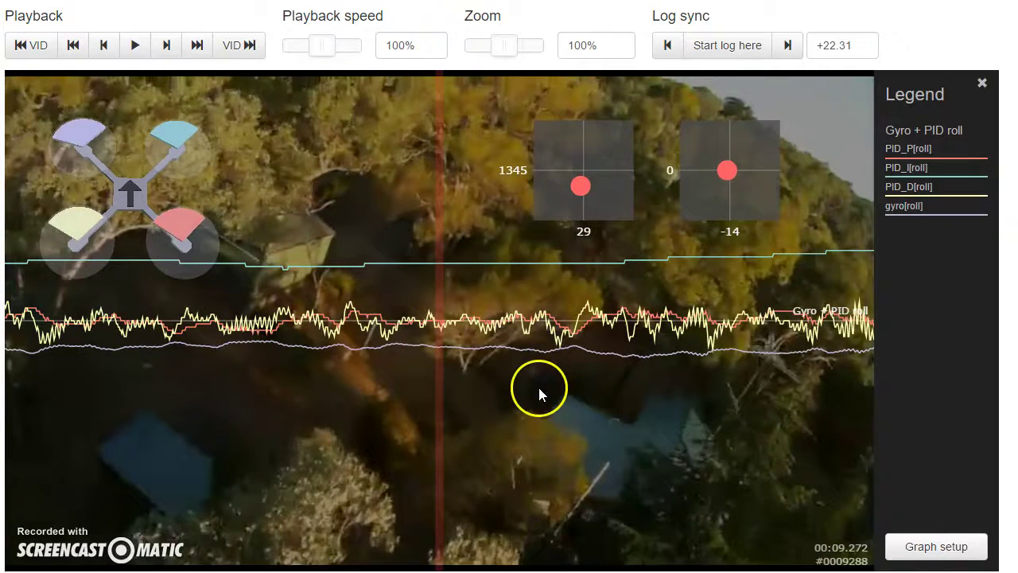
pyautogui.moveTo(513, 405); pyautogui.dragTo(453, 405)
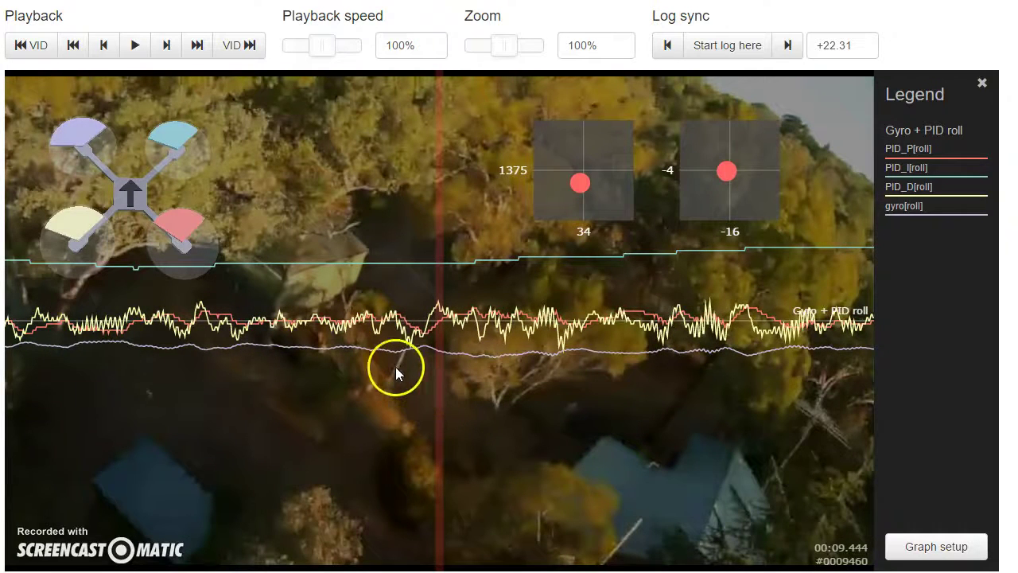
pyautogui.moveTo(582, 393); pyautogui.dragTo(547, 393)
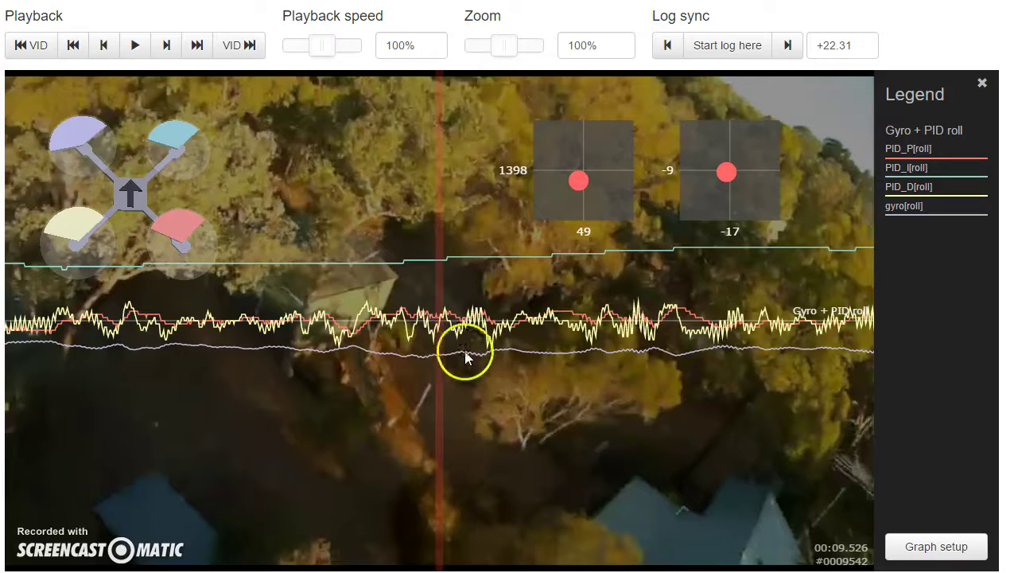
# Step: Recheck the roll traces around 9.5 seconds and continue examining the log to about 14 seconds
pyautogui.moveTo(681, 359); pyautogui.dragTo(559, 390)
pyautogui.moveTo(129, 461); pyautogui.dragTo(371, 461)
pyautogui.moveTo(353, 418); pyautogui.dragTo(587, 340)
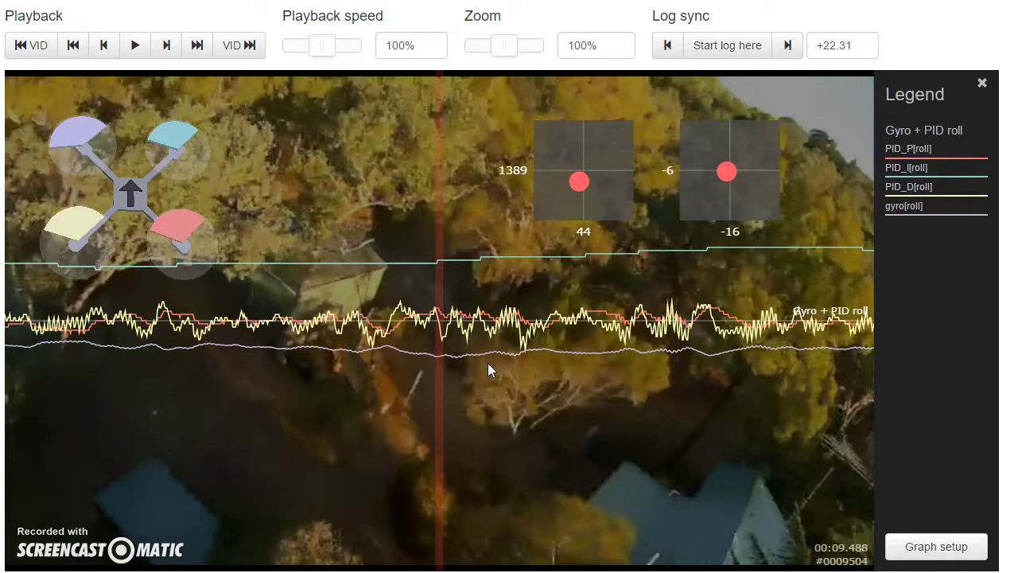
pyautogui.moveTo(536, 386); pyautogui.dragTo(393, 379)
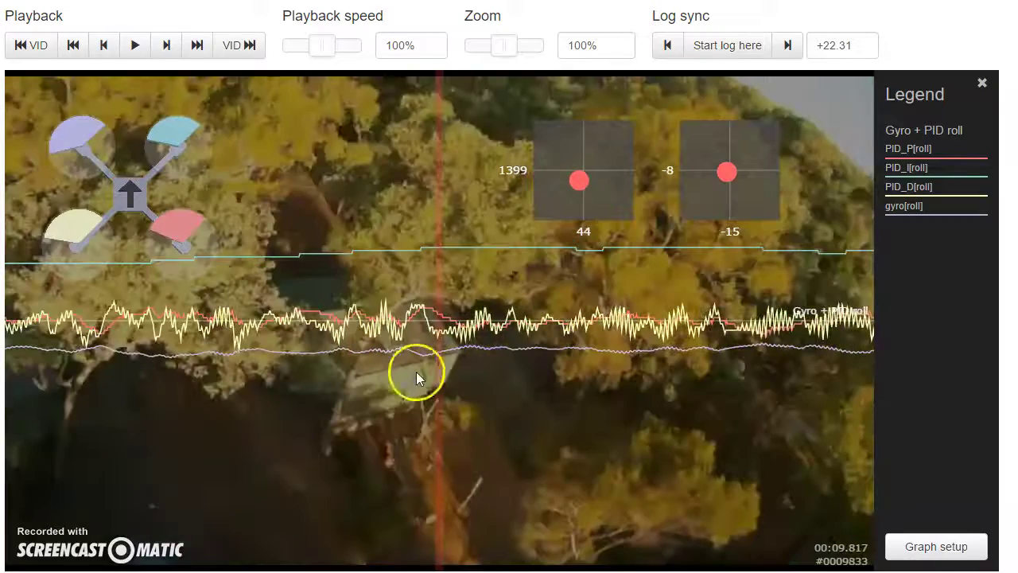
pyautogui.moveTo(723, 421); pyautogui.dragTo(39, 411)
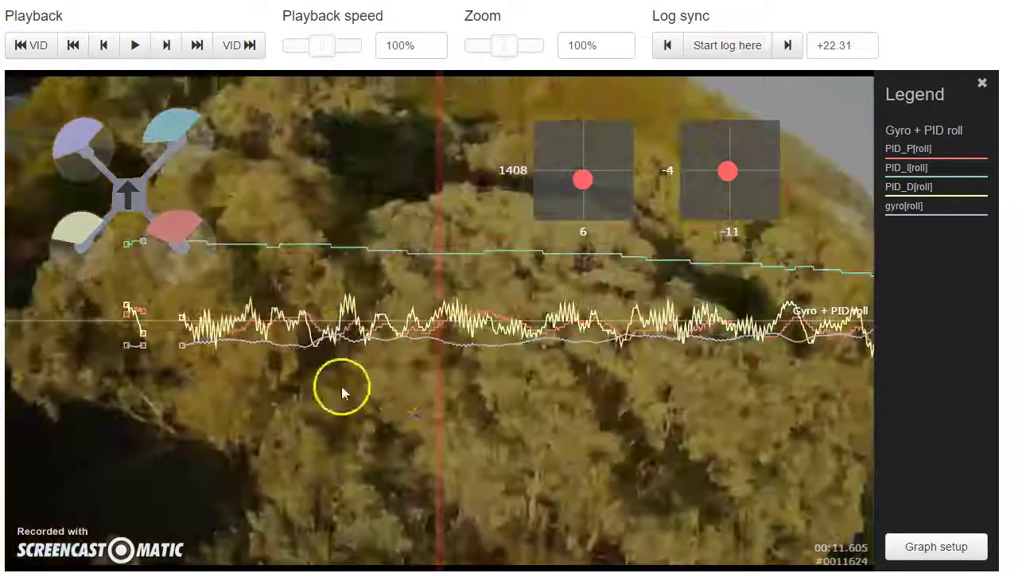
pyautogui.moveTo(337, 386); pyautogui.dragTo(243, 400)
pyautogui.moveTo(562, 425); pyautogui.dragTo(150, 411)
pyautogui.moveTo(501, 432); pyautogui.dragTo(330, 425)
pyautogui.moveTo(708, 448); pyautogui.dragTo(733, 445)
# Step: Remove the PID_D[roll] and gyro[roll] fields from the Gyro + PID roll graph and save the changes
pyautogui.click(937, 546)
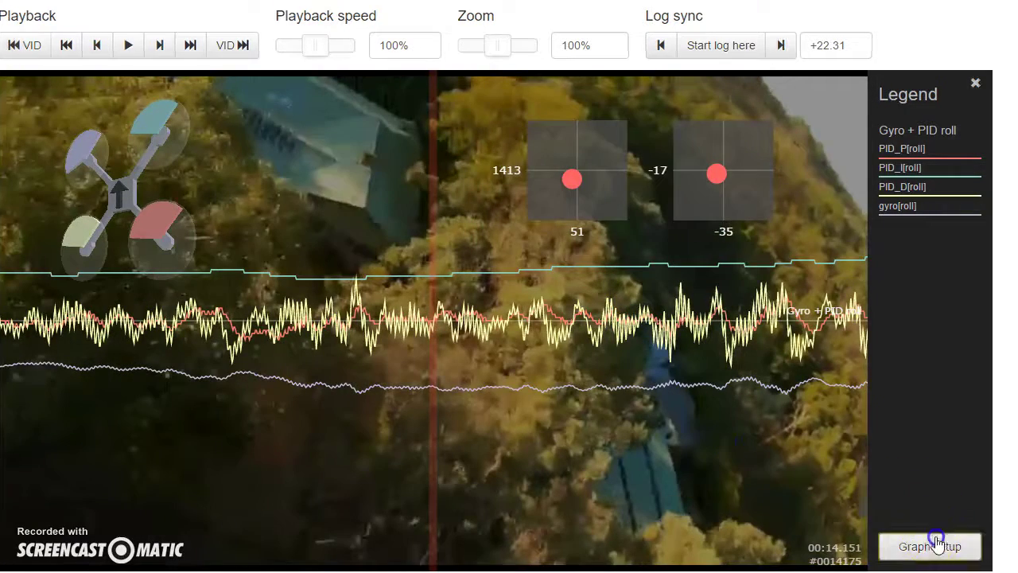
pyautogui.click(517, 129)
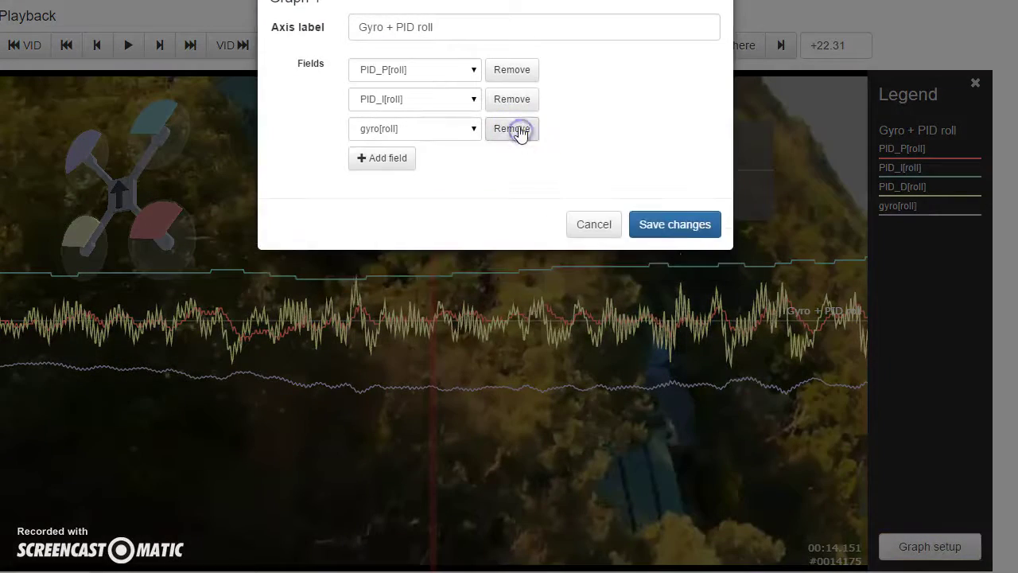
pyautogui.click(517, 129)
pyautogui.click(681, 193)
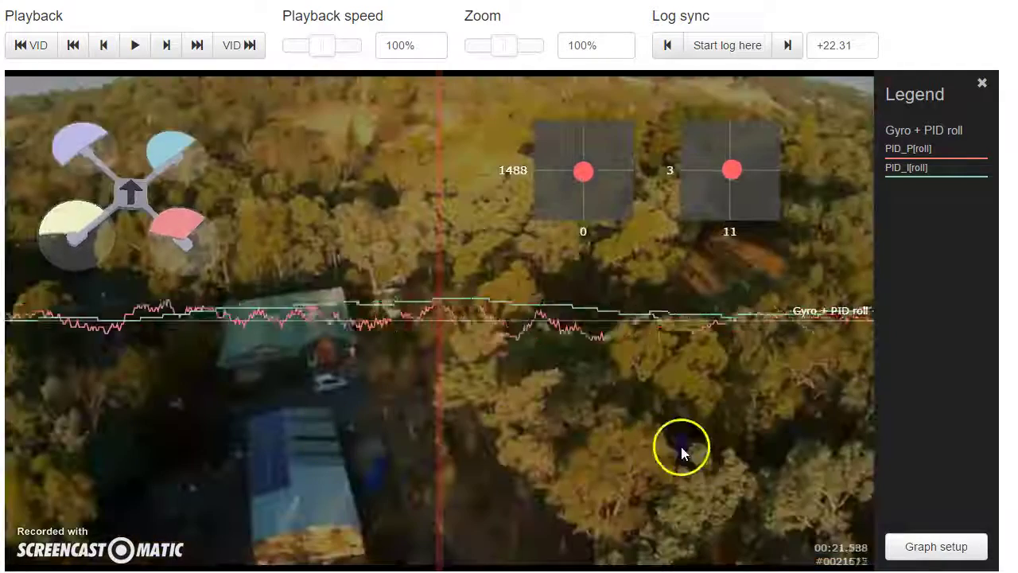
# Step: Examine the roll P and I traces through the roll manoeuvre at about 22 seconds
pyautogui.moveTo(527, 416); pyautogui.dragTo(655, 441)
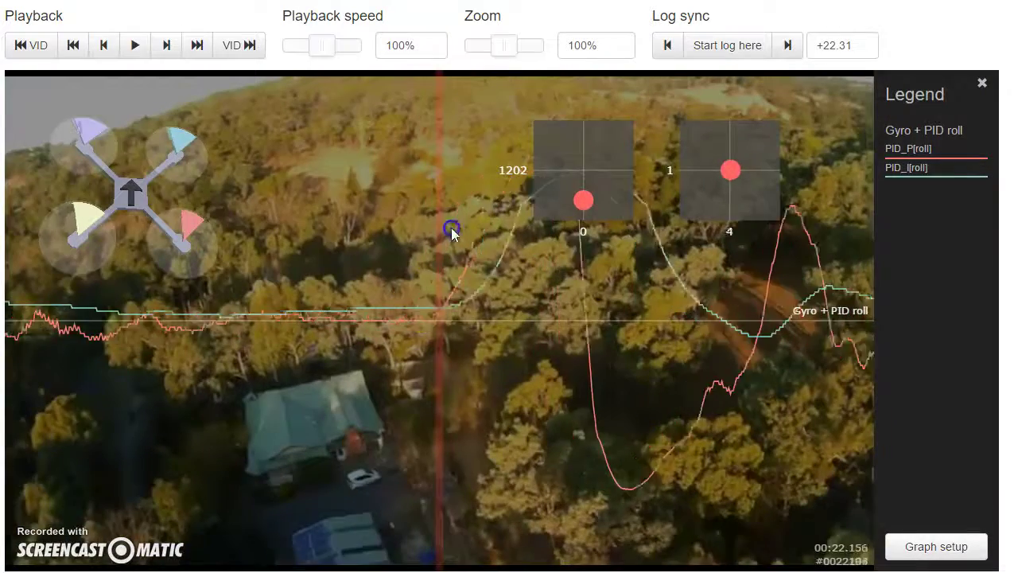
pyautogui.click(453, 209)
pyautogui.moveTo(452, 208); pyautogui.dragTo(377, 211)
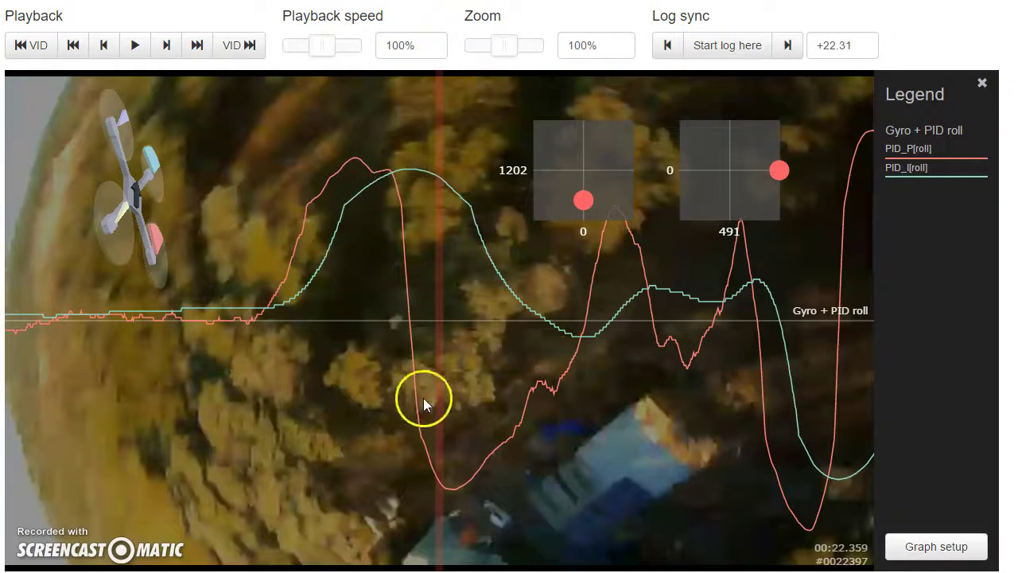
pyautogui.moveTo(506, 422); pyautogui.dragTo(568, 375)
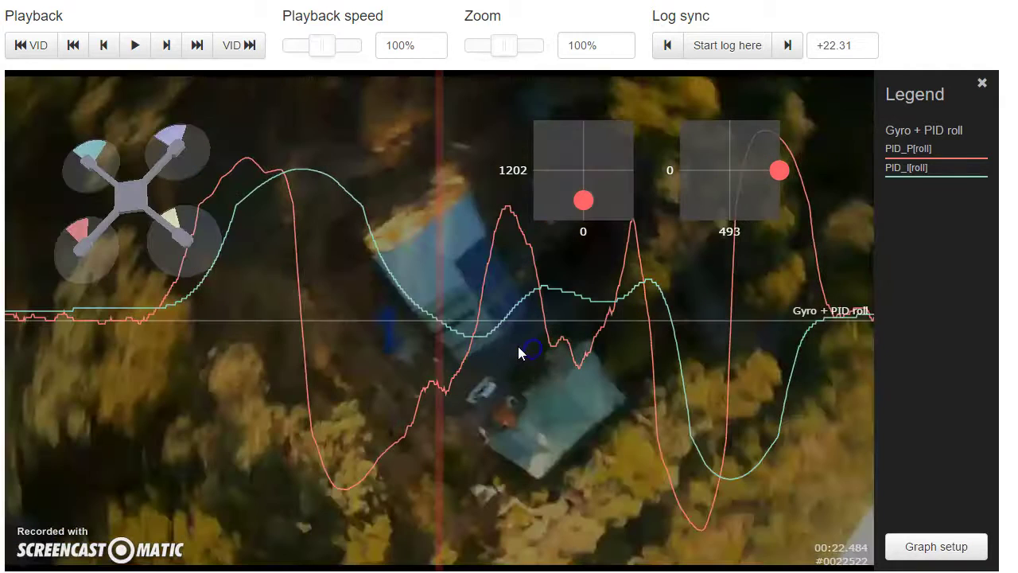
pyautogui.click(495, 213)
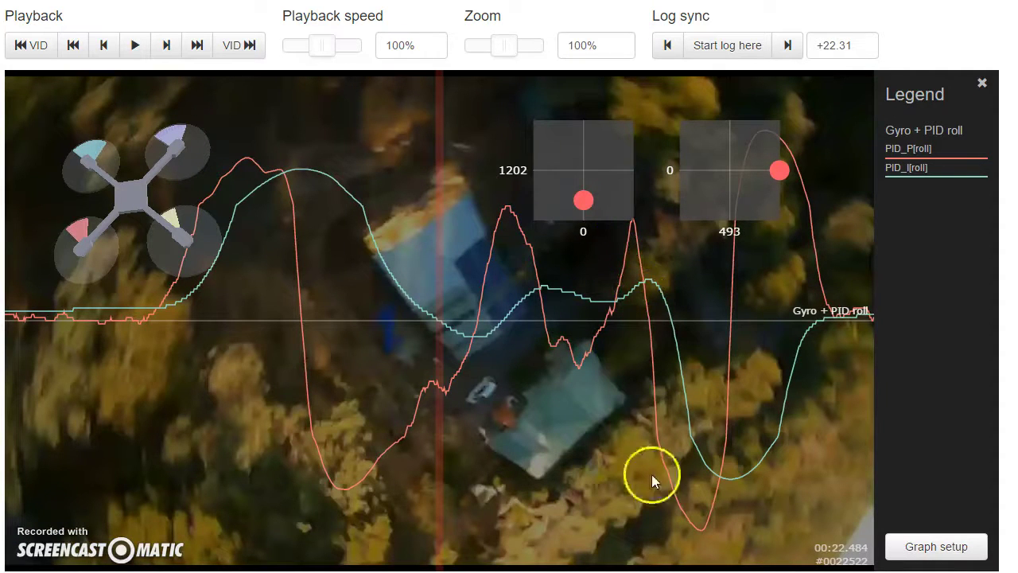
# Step: Examine the roll P and I traces mid-roll between about 22.4 and 22.6 seconds
pyautogui.scroll(3, 745, 353)
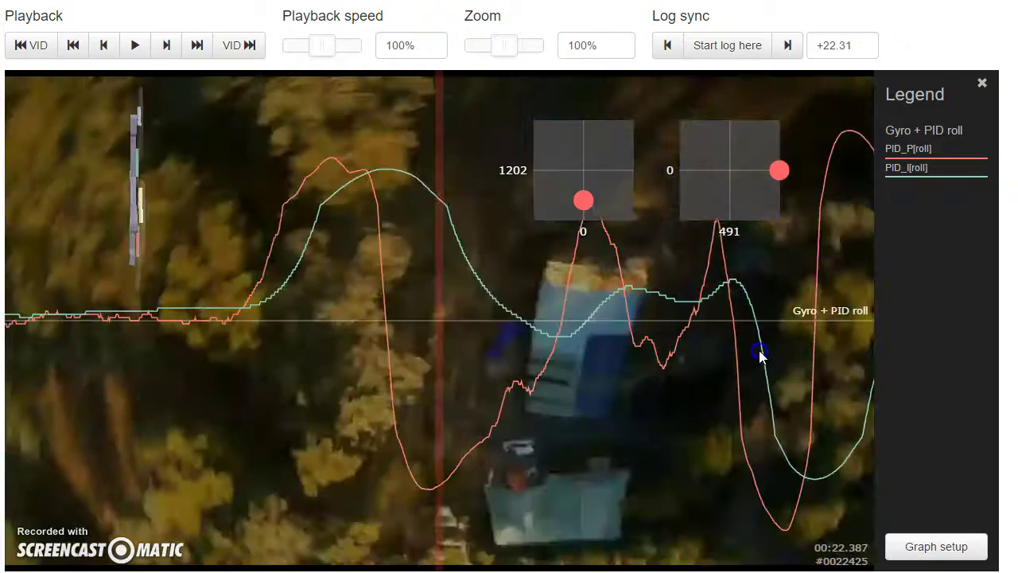
pyautogui.moveTo(708, 368); pyautogui.dragTo(625, 363)
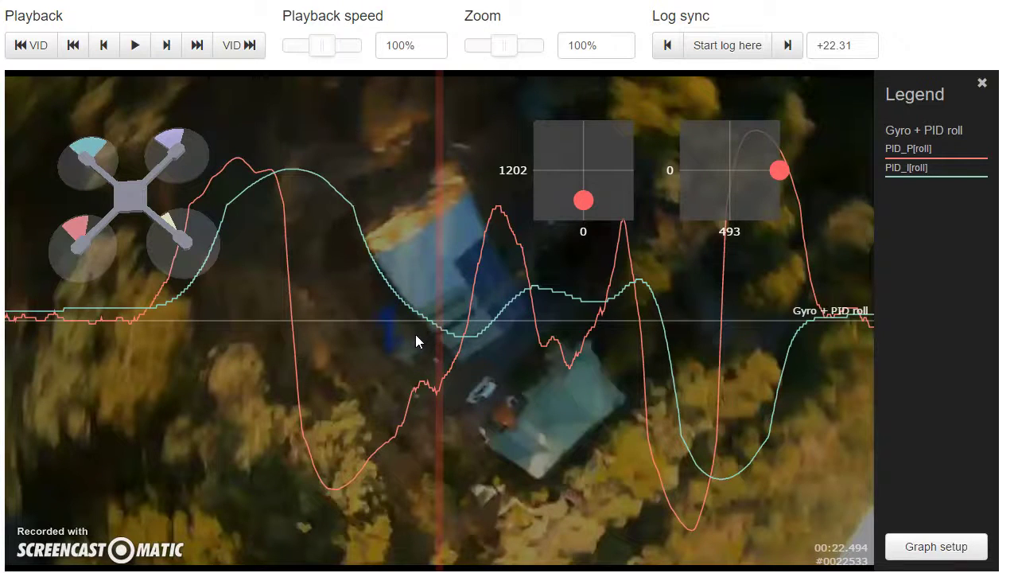
pyautogui.click(467, 357)
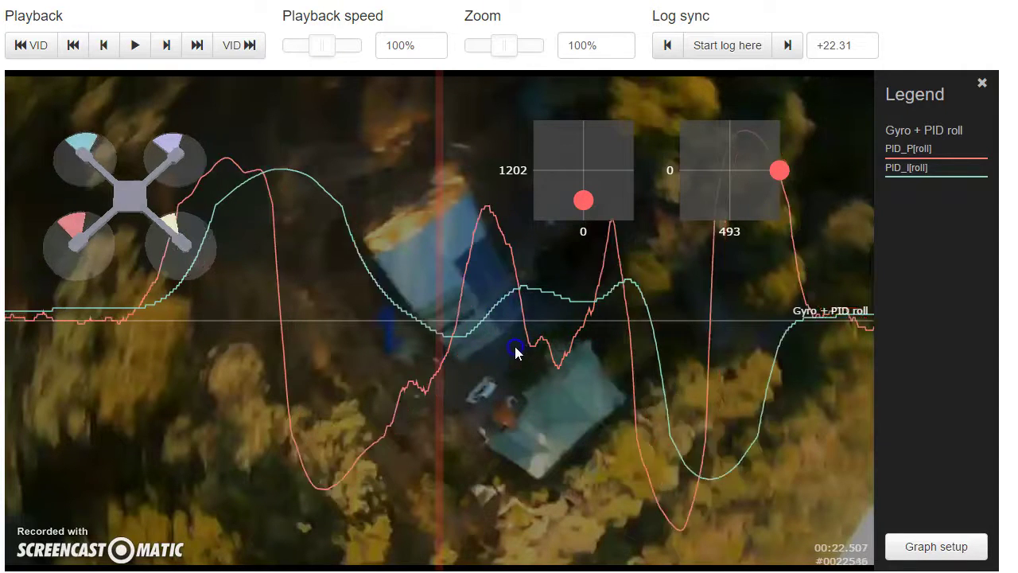
pyautogui.moveTo(516, 352); pyautogui.dragTo(500, 348)
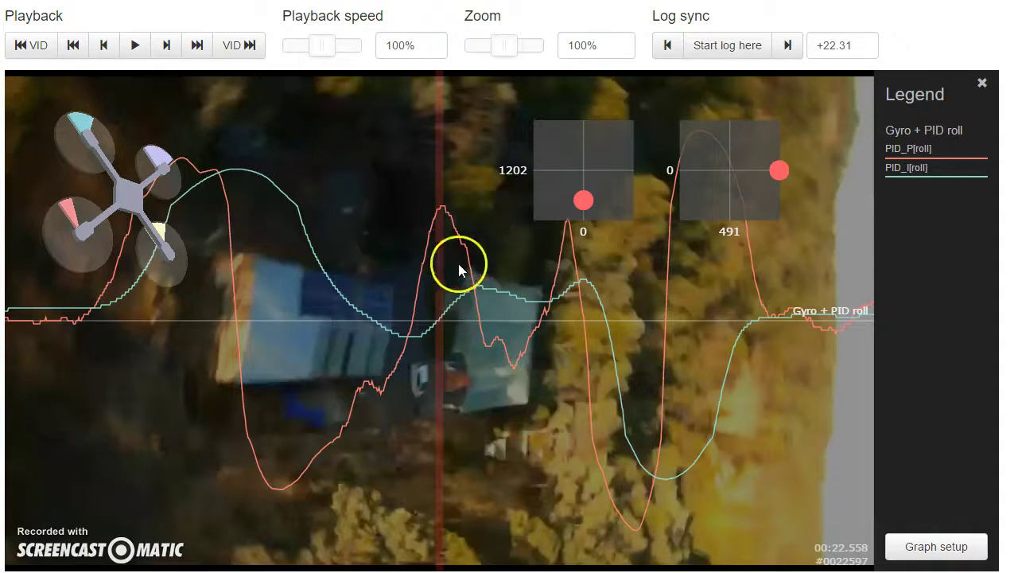
# Step: Rewind the log to before the roll at about 21.7 seconds and play it through to about 23.4 seconds
pyautogui.moveTo(542, 355); pyautogui.dragTo(891, 388)
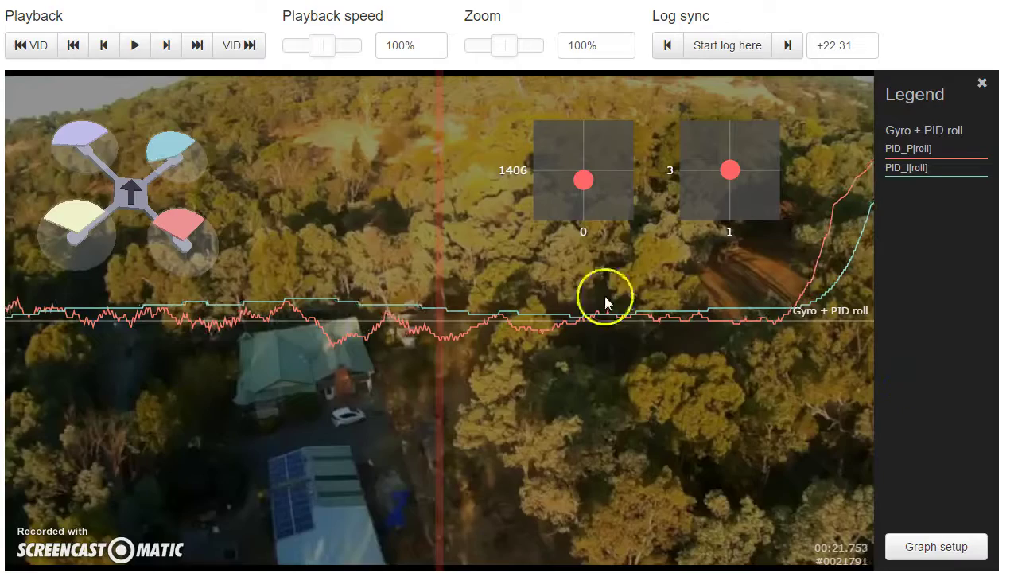
pyautogui.moveTo(303, 223); pyautogui.dragTo(608, 236)
pyautogui.click(135, 44)
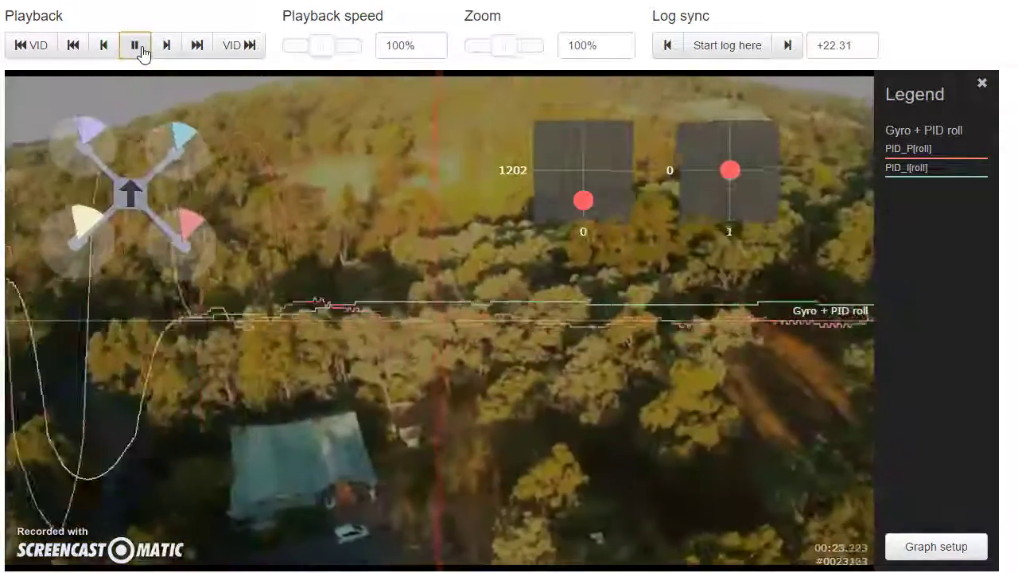
pyautogui.click(135, 45)
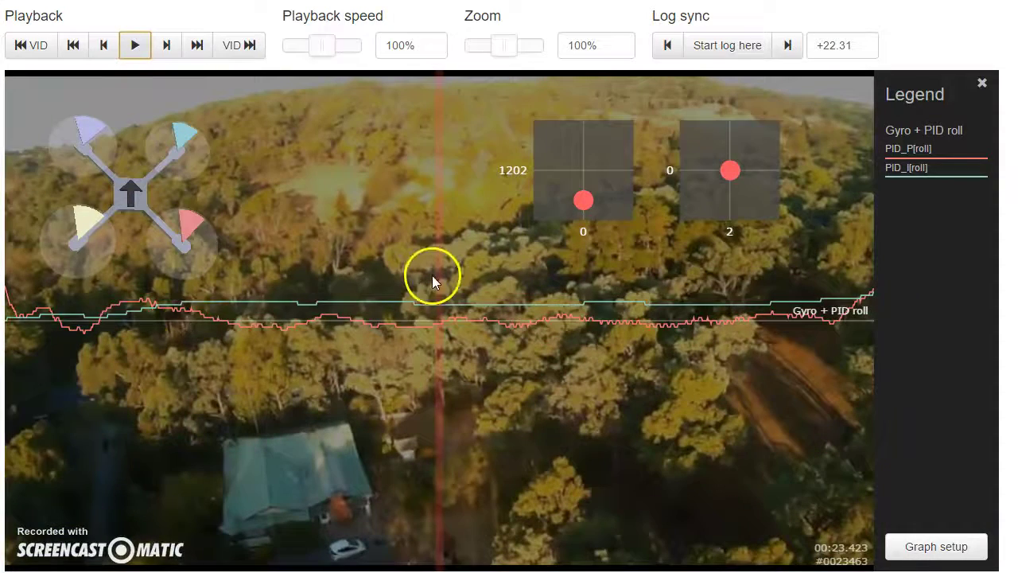
# Step: Replay the roll manoeuvre and examine how the roll P and I traces settle around 23.3 seconds
pyautogui.moveTo(401, 347); pyautogui.dragTo(435, 358)
pyautogui.moveTo(382, 303); pyautogui.dragTo(495, 381)
pyautogui.moveTo(381, 320); pyautogui.dragTo(447, 328)
pyautogui.moveTo(459, 374); pyautogui.dragTo(1003, 357)
pyautogui.click(141, 48)
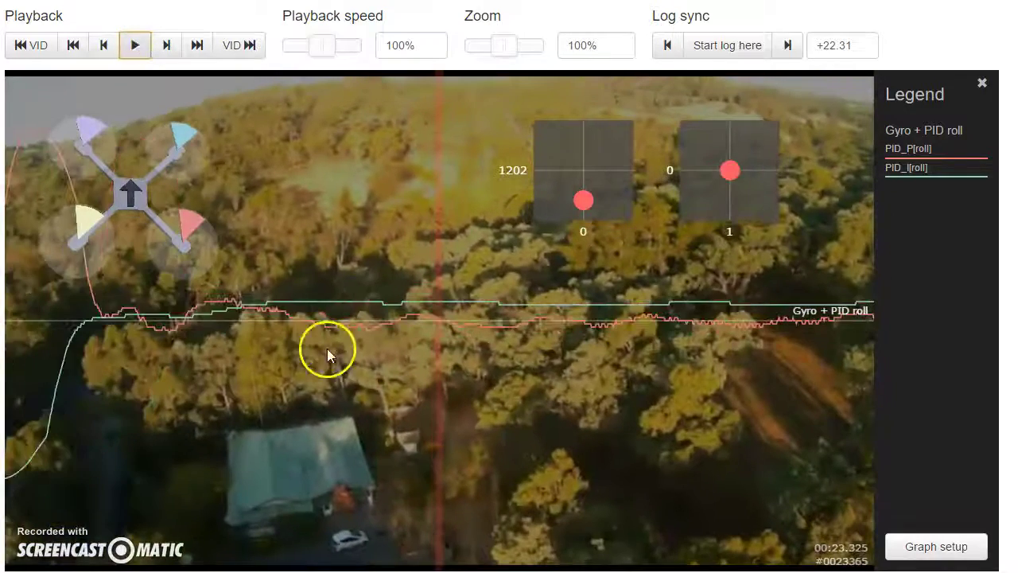
pyautogui.moveTo(327, 349); pyautogui.dragTo(455, 310)
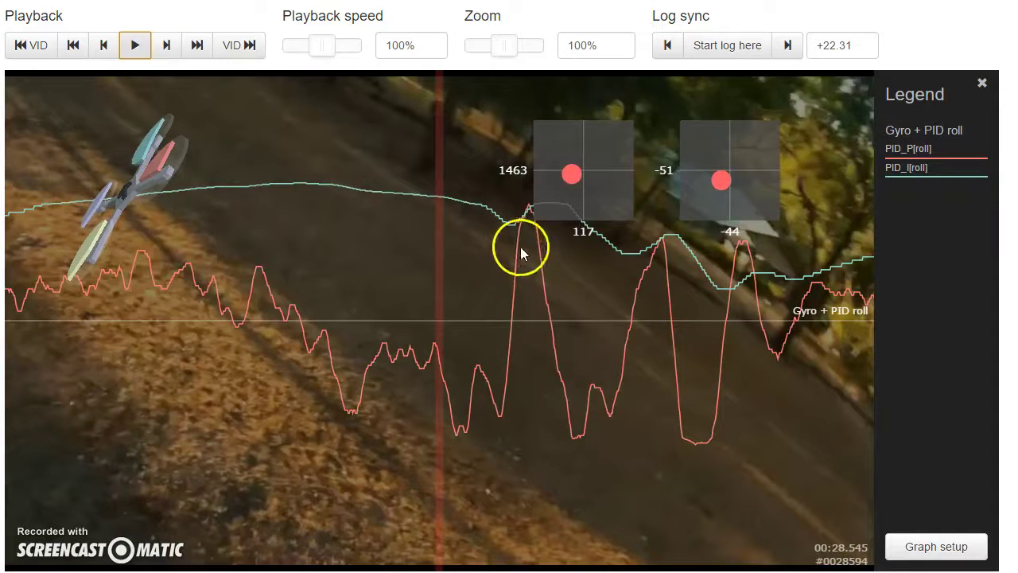
# Step: Play the section from about 28.5 to 29.1 seconds and examine the roll P and I oscillations there
pyautogui.moveTo(648, 352); pyautogui.dragTo(784, 352)
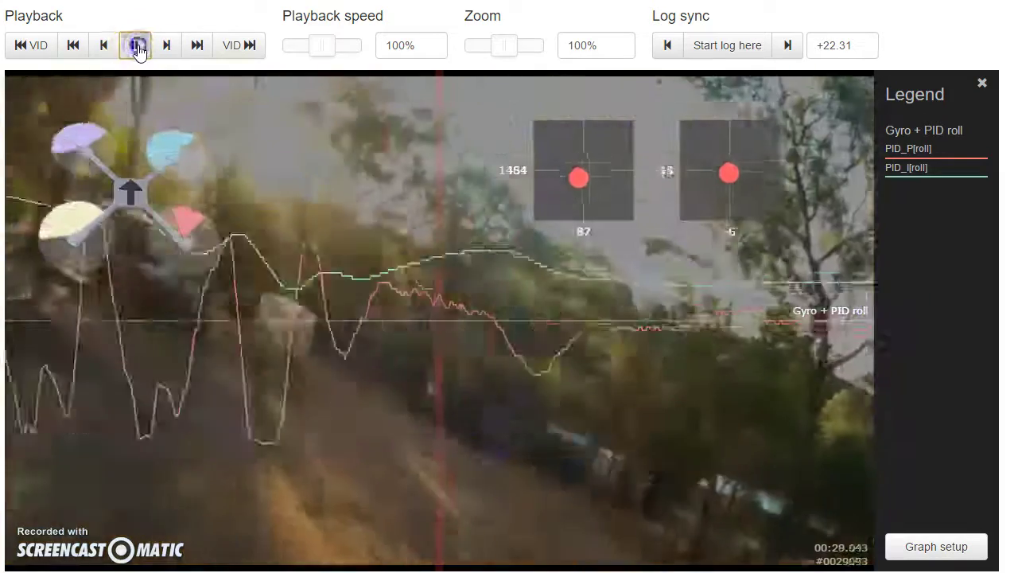
pyautogui.click(136, 46)
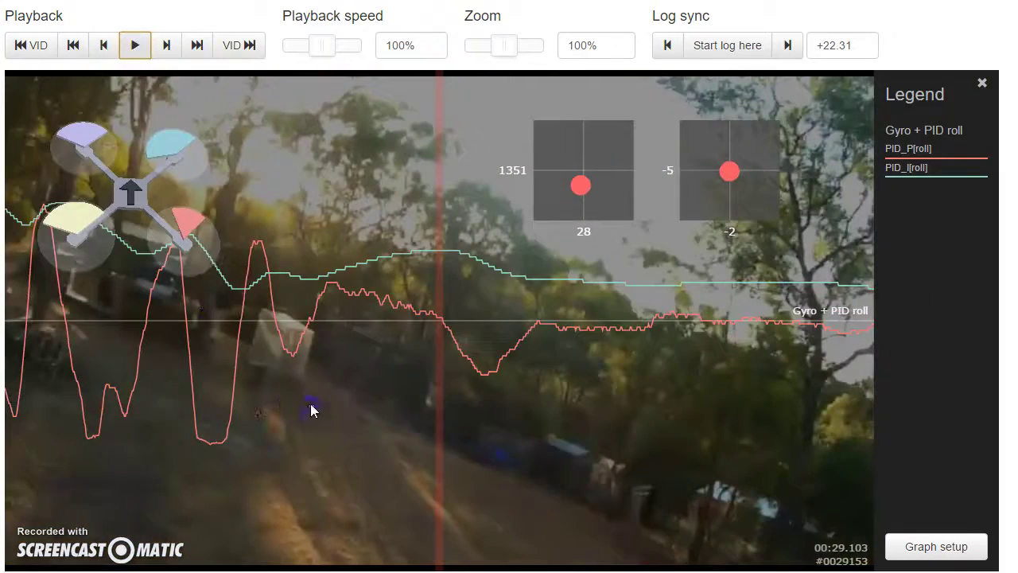
pyautogui.moveTo(311, 411); pyautogui.dragTo(372, 413)
pyautogui.moveTo(249, 323); pyautogui.dragTo(344, 334)
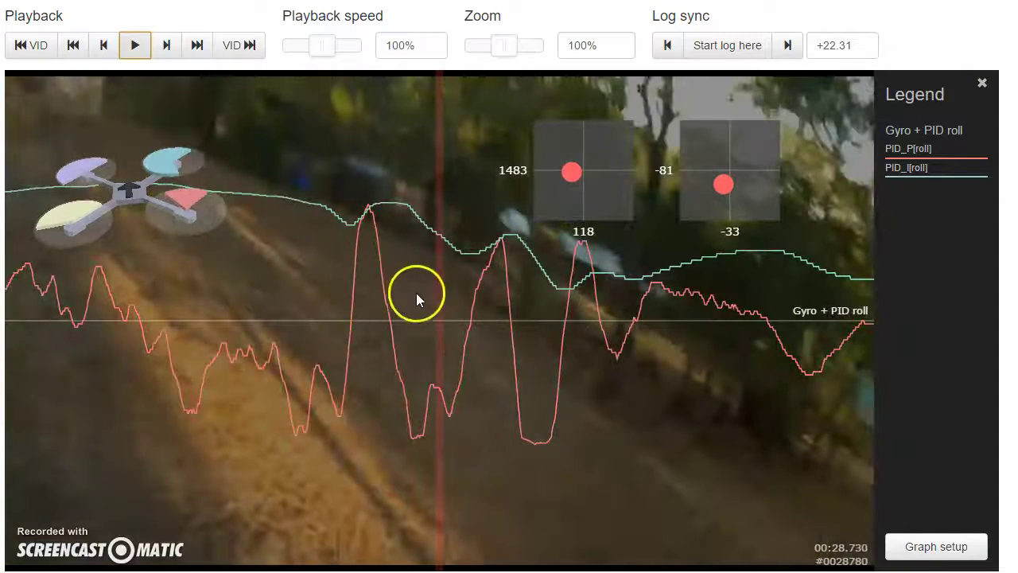
# Step: Advance through the log to about 36.9 seconds and examine the roll P and I traces there
pyautogui.moveTo(698, 358); pyautogui.dragTo(215, 380)
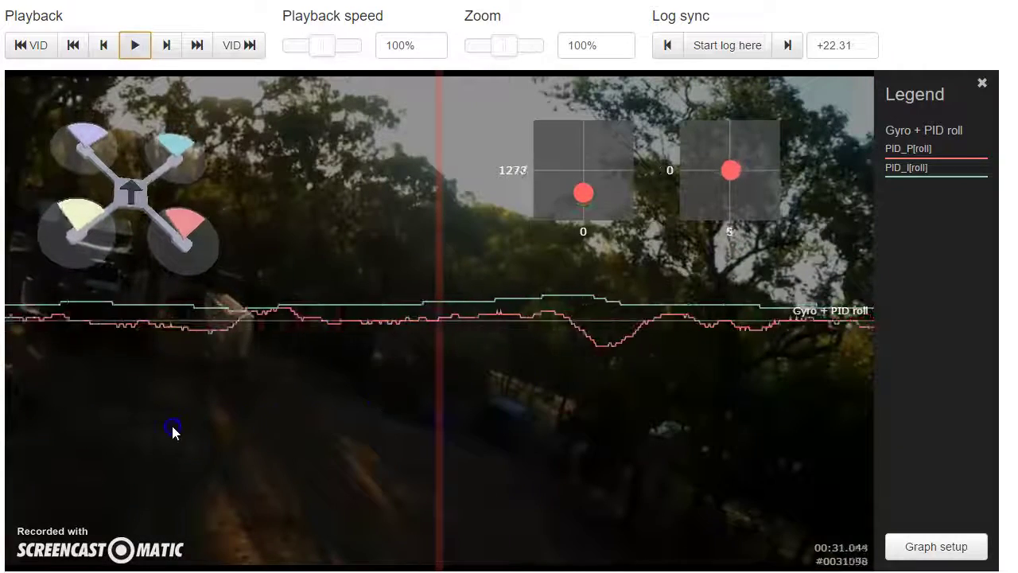
pyautogui.click(371, 390)
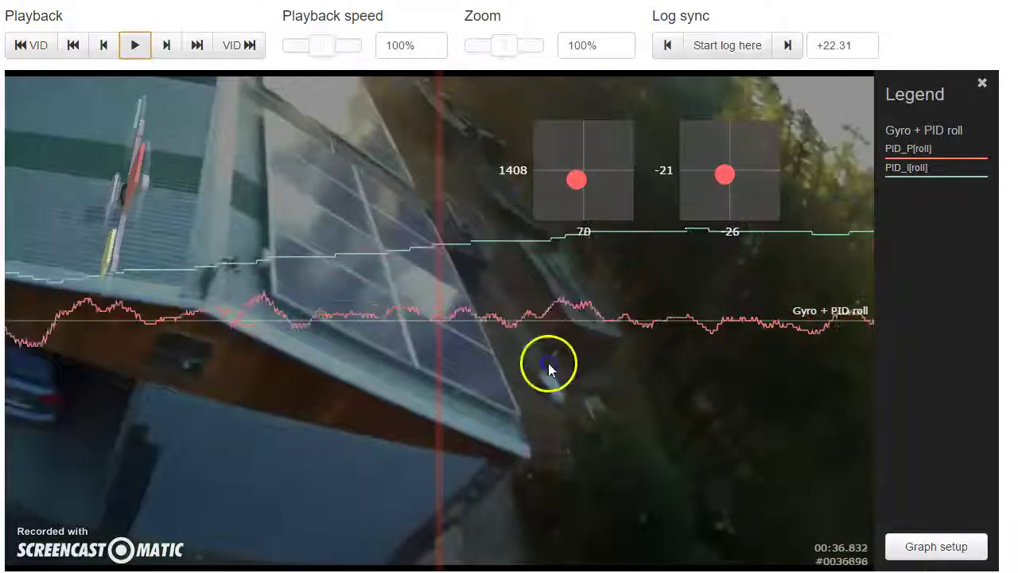
pyautogui.click(530, 366)
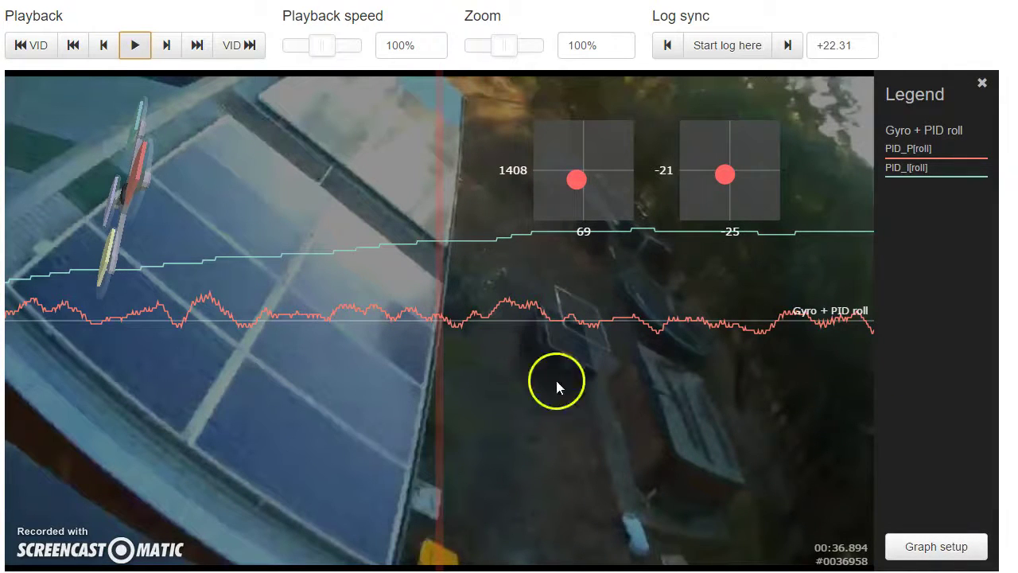
# Step: Replace the reduced graph with the full Gyro + PID roll preset and save the changes
pyautogui.click(915, 548)
pyautogui.click(523, 71)
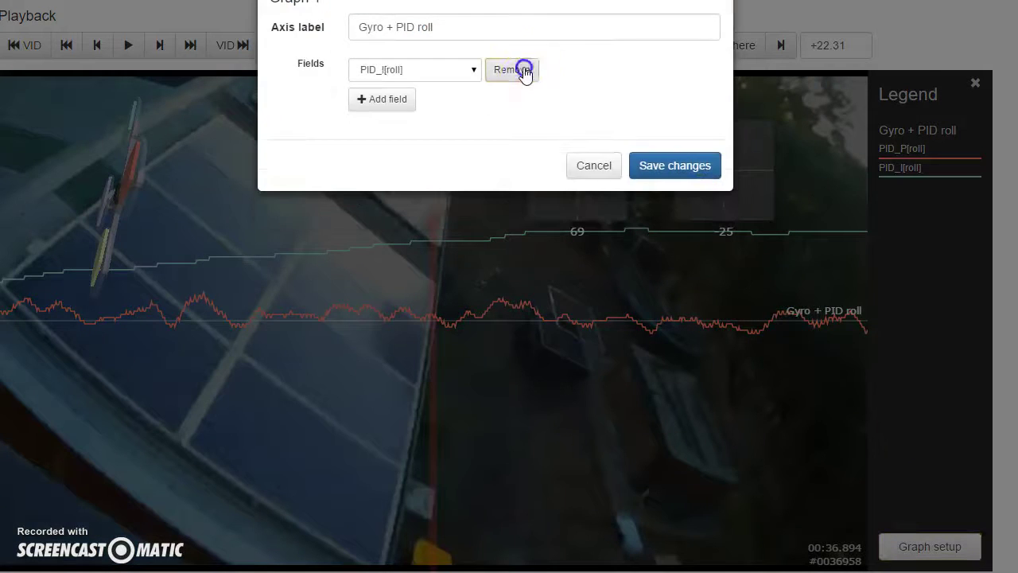
pyautogui.scroll(-2, 523, 70)
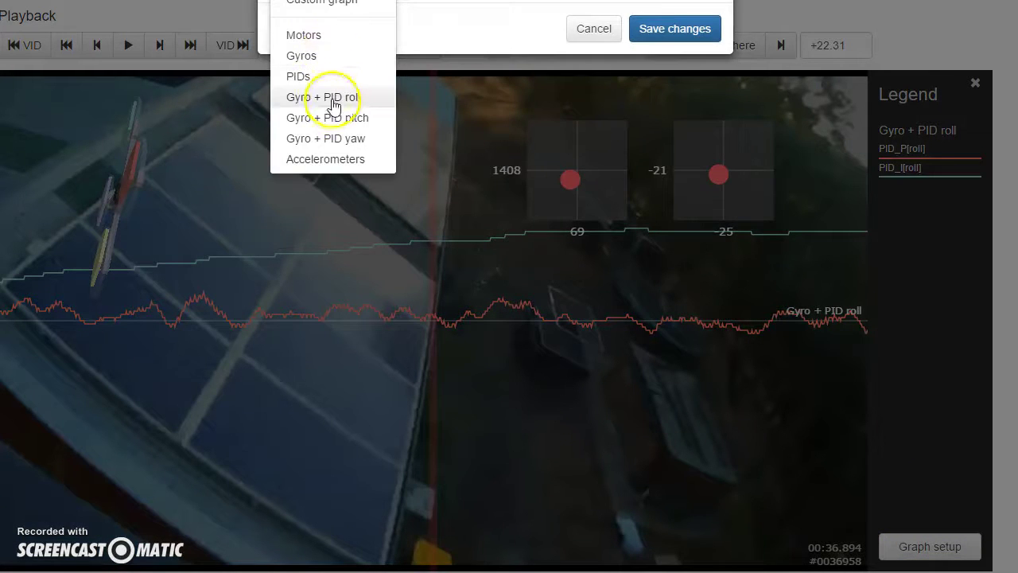
pyautogui.click(342, 100)
pyautogui.click(674, 254)
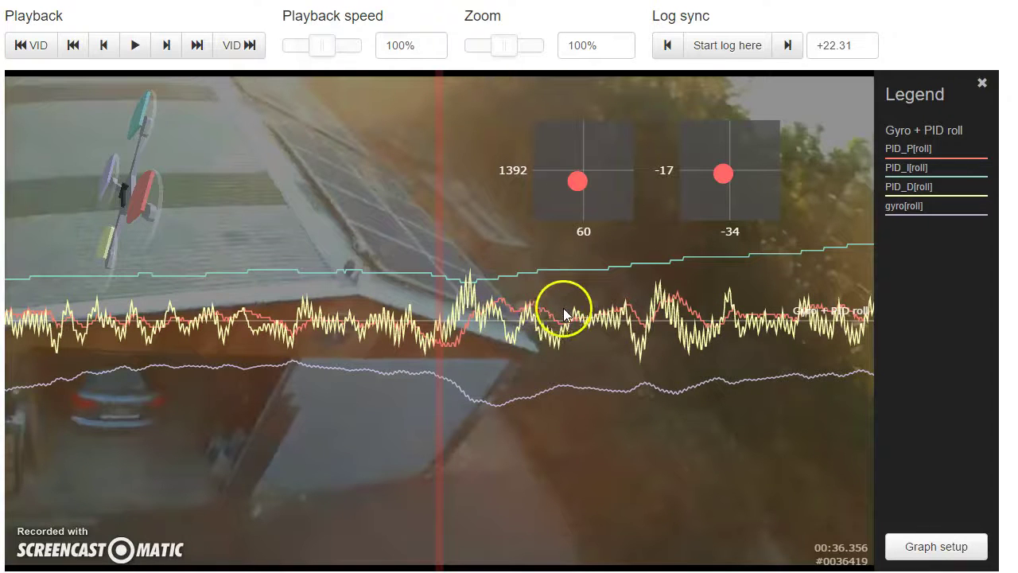
# Step: Compare the roll P, I, D and gyro traces between about 35.7 and 37.6 seconds
pyautogui.moveTo(496, 366); pyautogui.dragTo(759, 397)
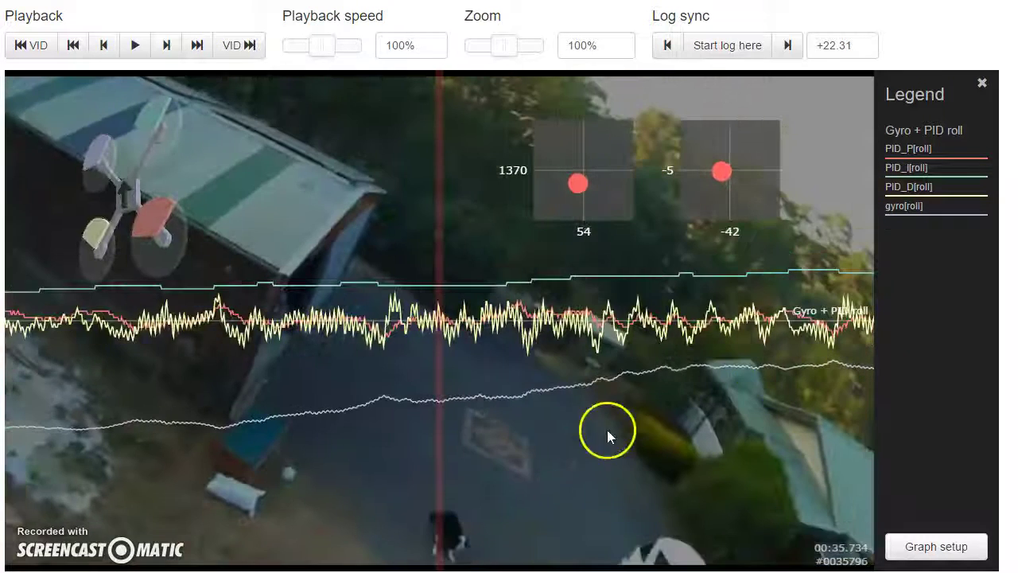
pyautogui.moveTo(607, 430); pyautogui.dragTo(655, 436)
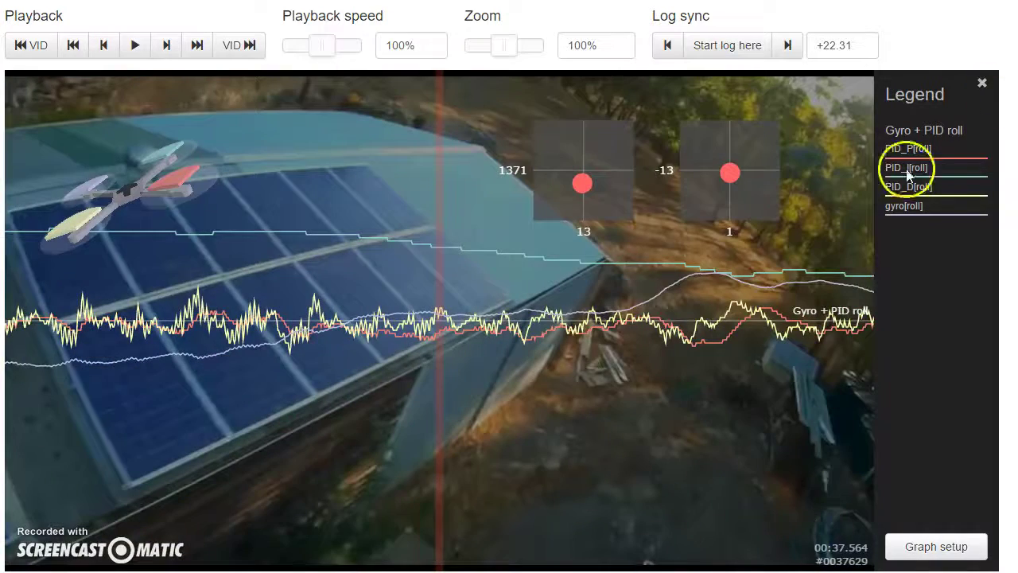
# Step: Remove the roll graph's fields, add the Gyro + PID pitch preset graph instead, and save the changes
pyautogui.click(910, 544)
pyautogui.click(506, 69)
pyautogui.click(506, 68)
pyautogui.click(507, 68)
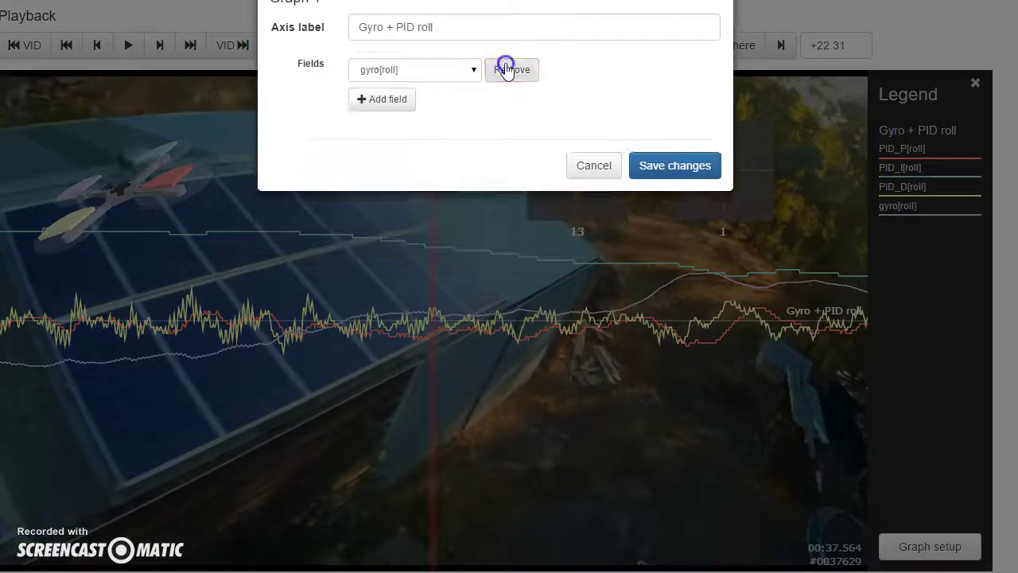
pyautogui.scroll(-2, 506, 68)
pyautogui.click(334, 8)
pyautogui.click(363, 109)
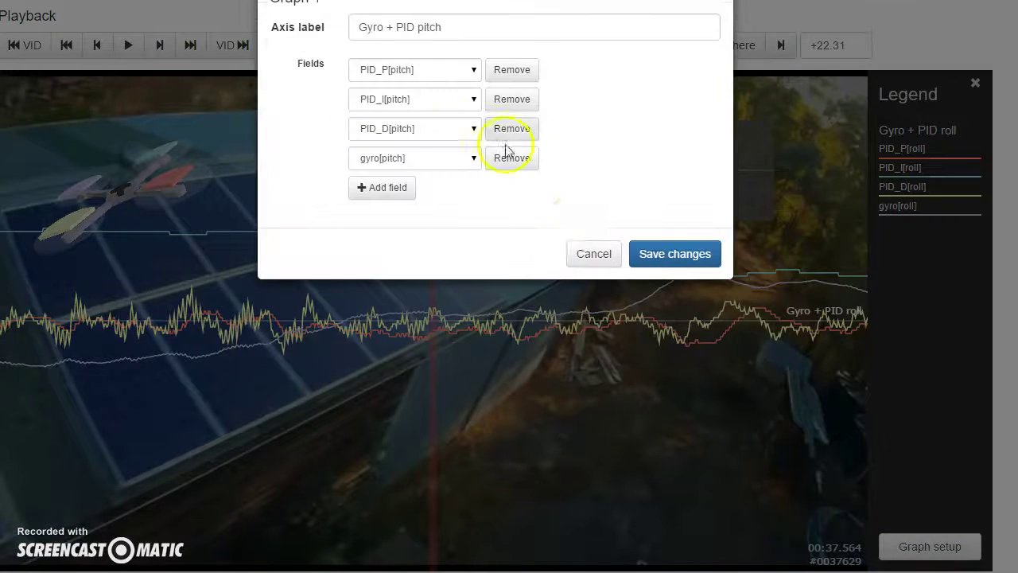
pyautogui.click(651, 268)
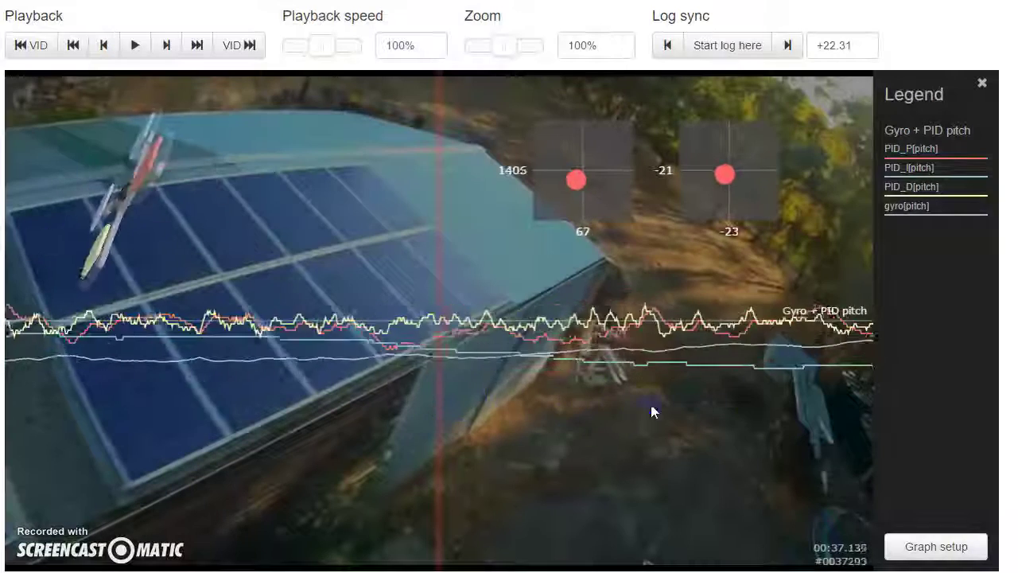
# Step: Work back through the log from about 37 to 28.5 seconds, examining the pitch PID and gyro traces
pyautogui.click(363, 484)
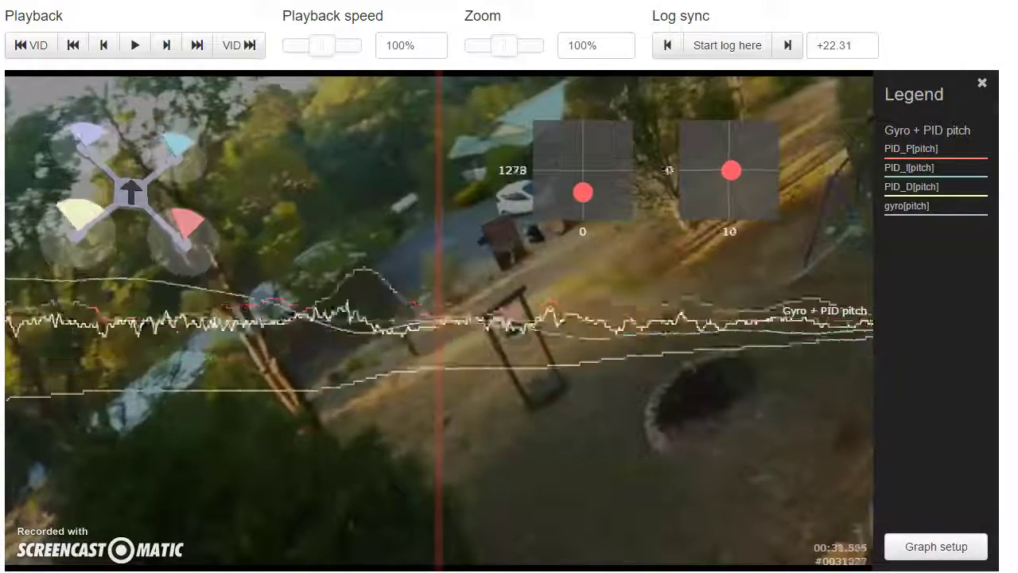
pyautogui.click(353, 384)
pyautogui.click(241, 314)
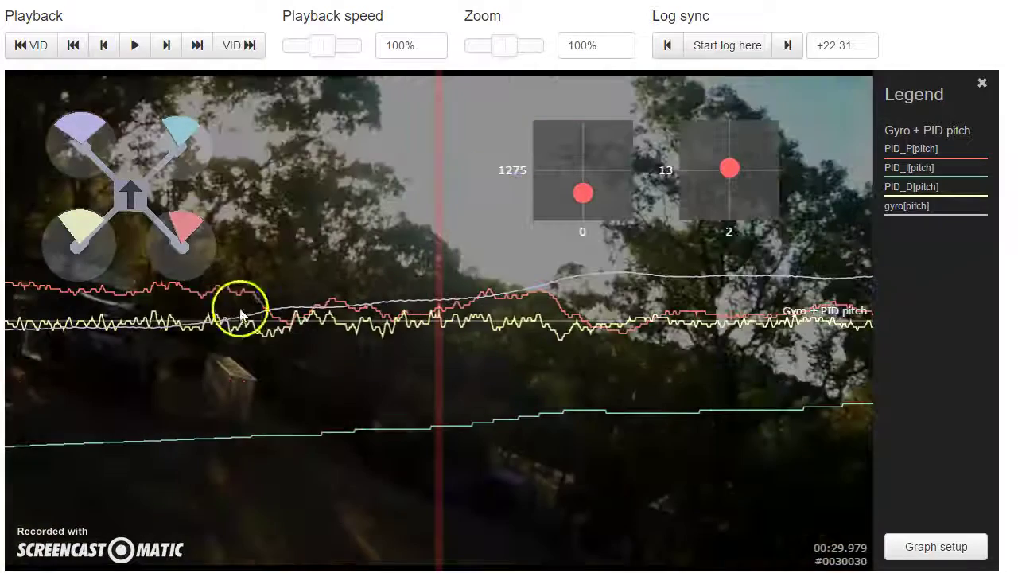
pyautogui.moveTo(190, 374); pyautogui.dragTo(550, 362)
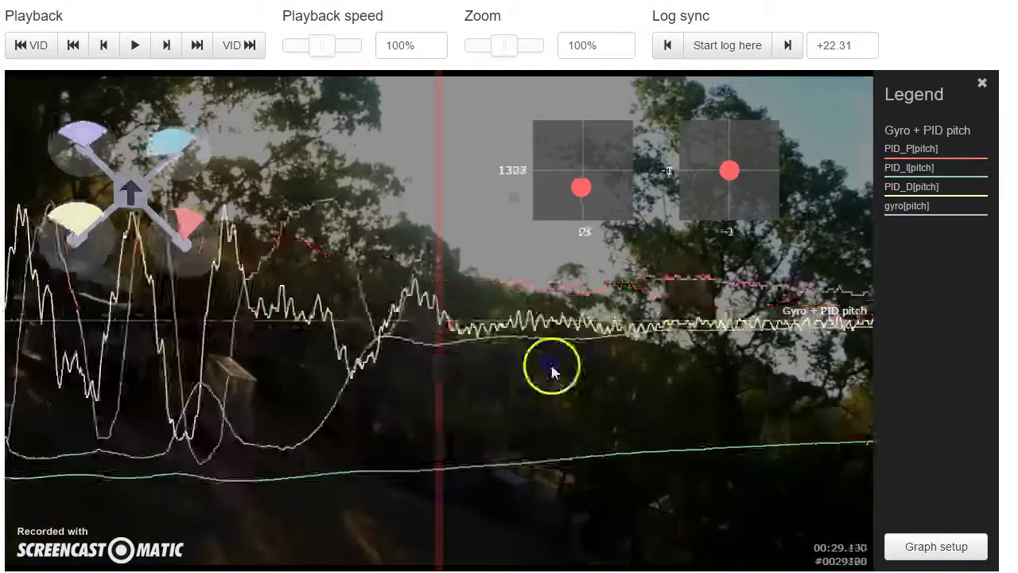
pyautogui.click(471, 381)
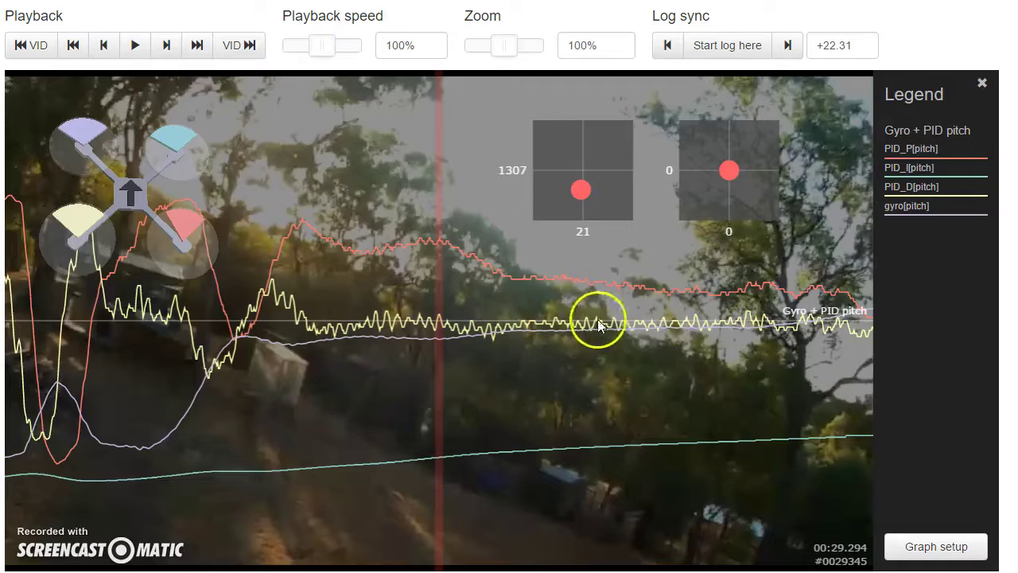
pyautogui.moveTo(599, 319); pyautogui.dragTo(964, 389)
pyautogui.moveTo(675, 399); pyautogui.dragTo(802, 376)
# Step: Play the log briefly at about 28.6 seconds and examine the pitch traces back to about 21.6 seconds
pyautogui.click(134, 46)
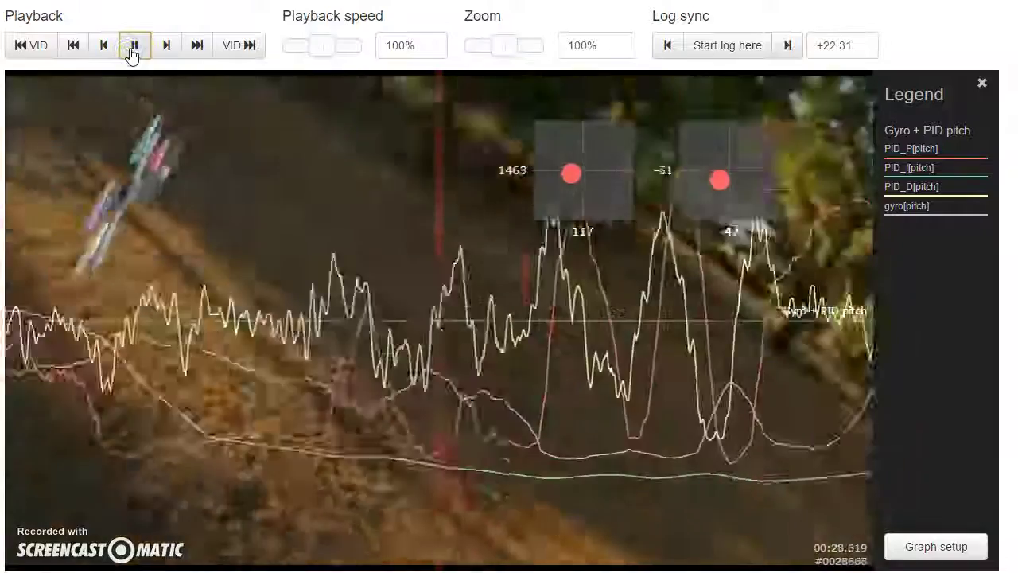
pyautogui.click(175, 163)
pyautogui.moveTo(217, 374); pyautogui.dragTo(950, 374)
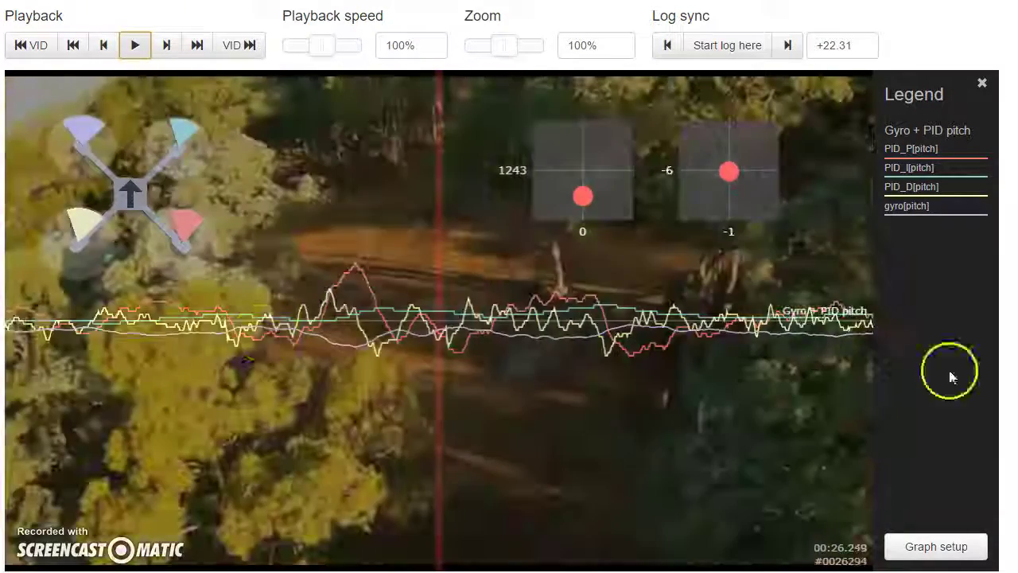
pyautogui.moveTo(239, 364); pyautogui.dragTo(682, 374)
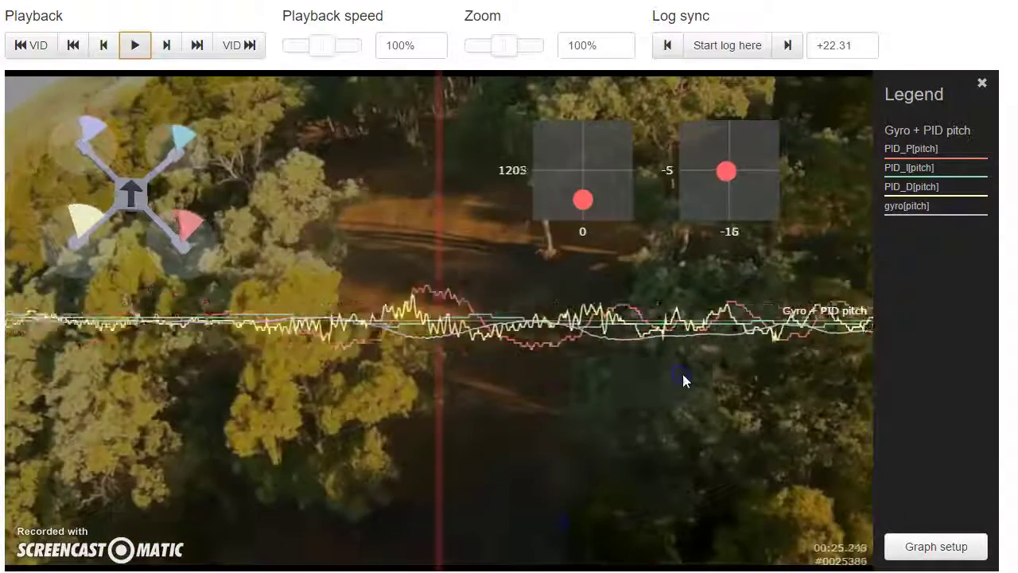
pyautogui.moveTo(288, 350); pyautogui.dragTo(808, 394)
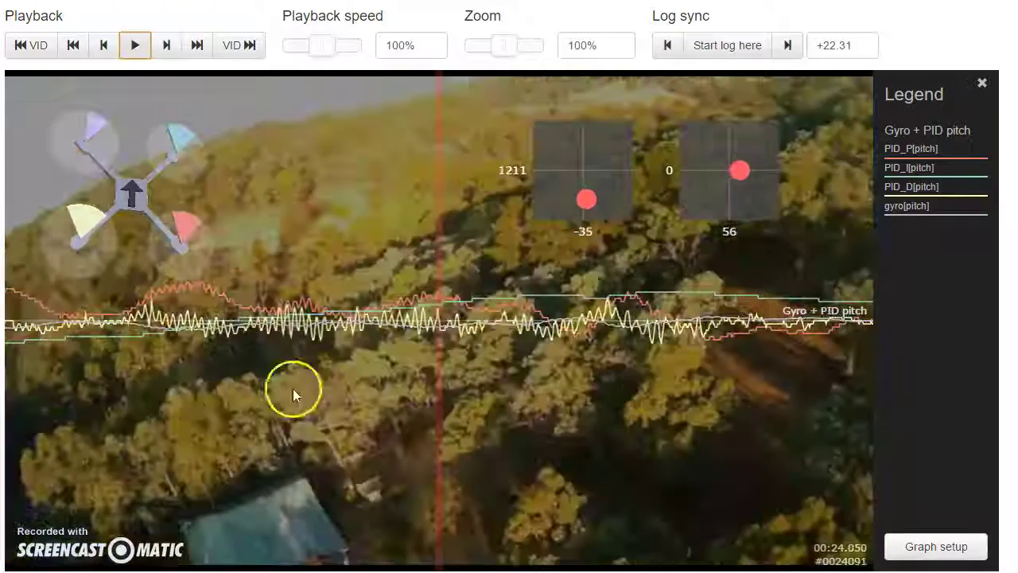
pyautogui.moveTo(246, 345); pyautogui.dragTo(882, 439)
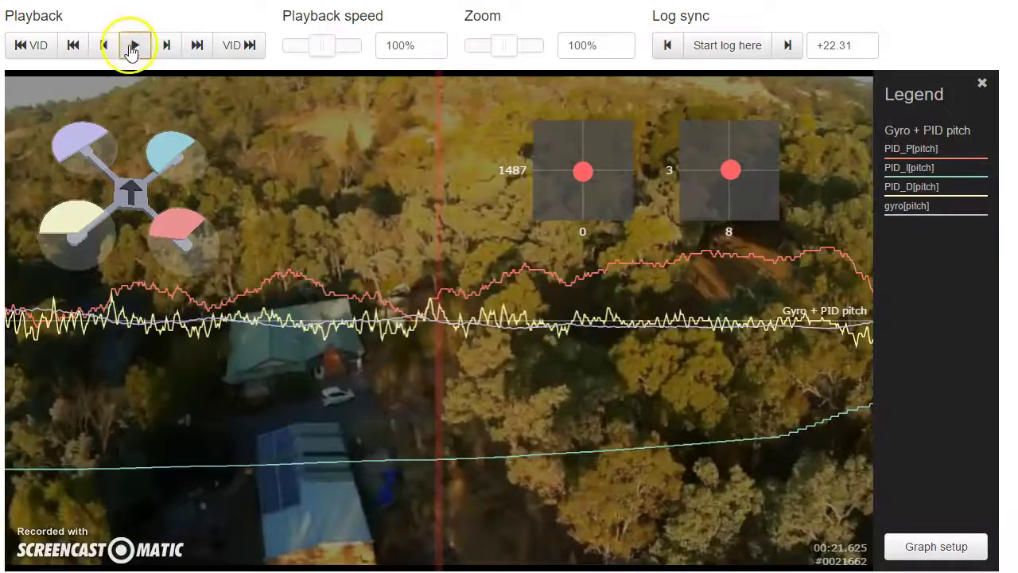
# Step: Play through the manoeuvre to about 23.3 seconds and examine the pitch traces onward to about 25 seconds
pyautogui.click(132, 50)
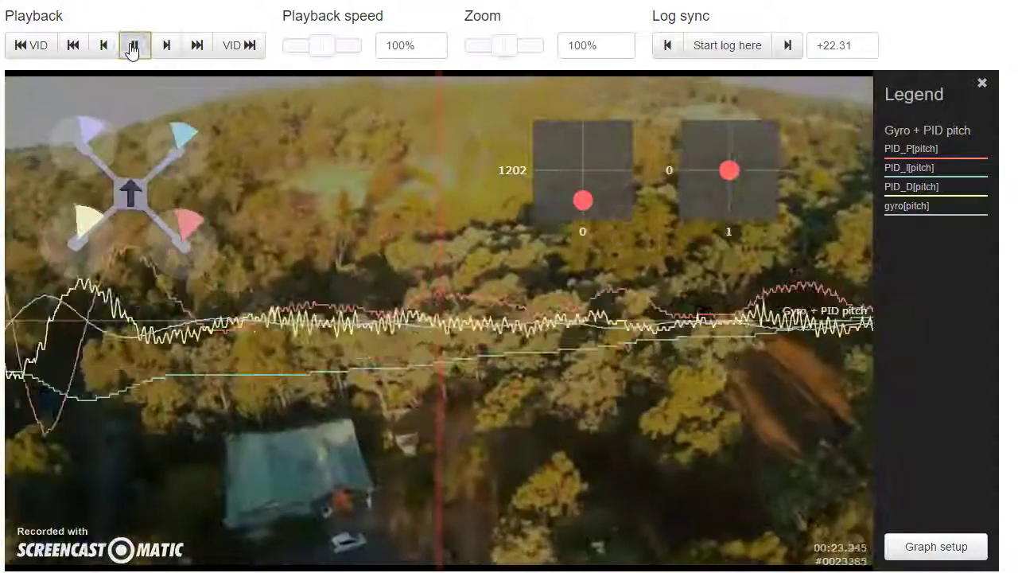
pyautogui.click(132, 50)
pyautogui.moveTo(666, 418); pyautogui.dragTo(516, 403)
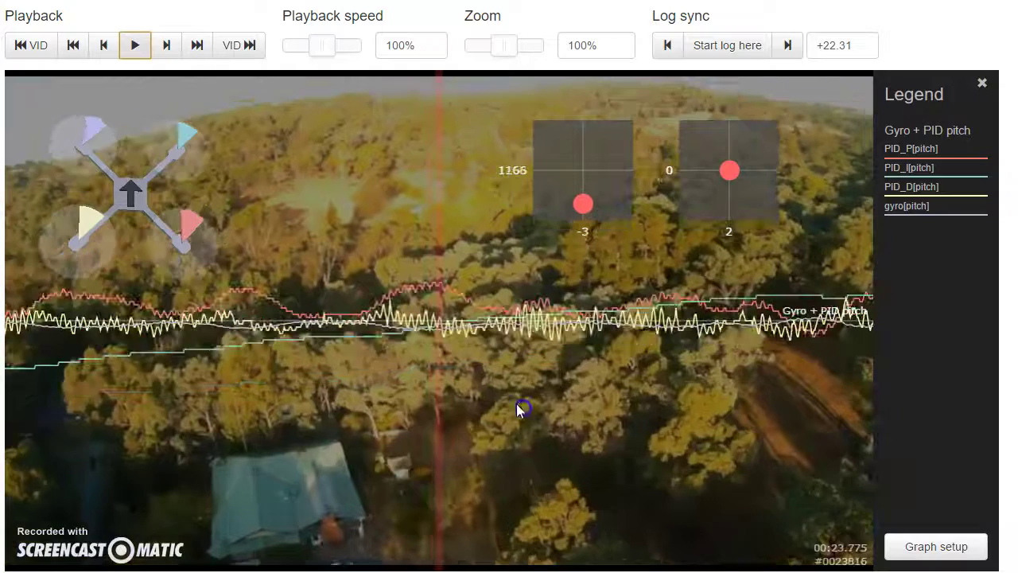
pyautogui.moveTo(606, 400); pyautogui.dragTo(106, 385)
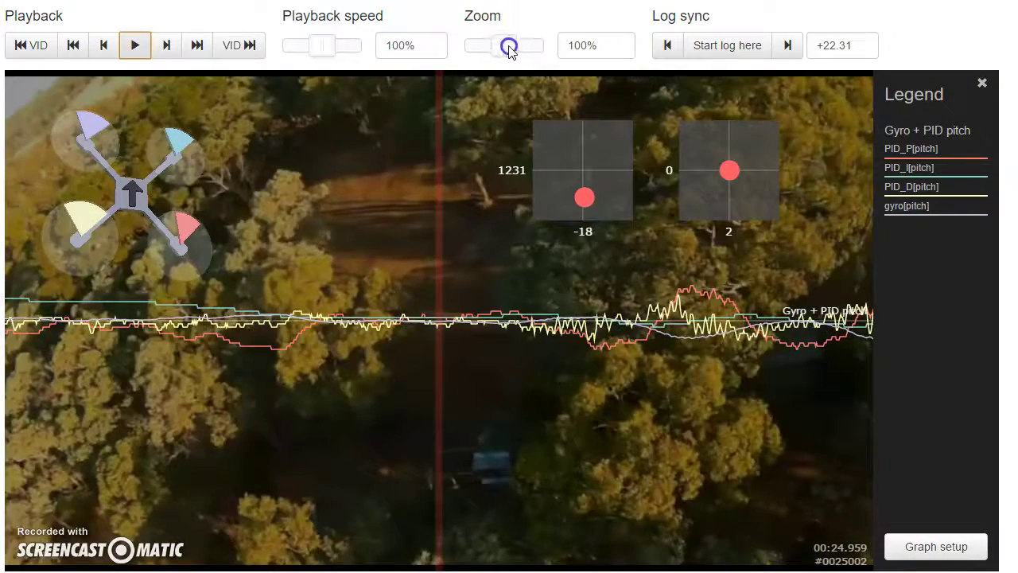
# Step: Zoom the traces out to 20%, examine the pitch data onward to about 41 seconds, and play the log to about 43.6 seconds
pyautogui.moveTo(510, 50); pyautogui.dragTo(477, 53)
pyautogui.moveTo(630, 362); pyautogui.dragTo(1, 366)
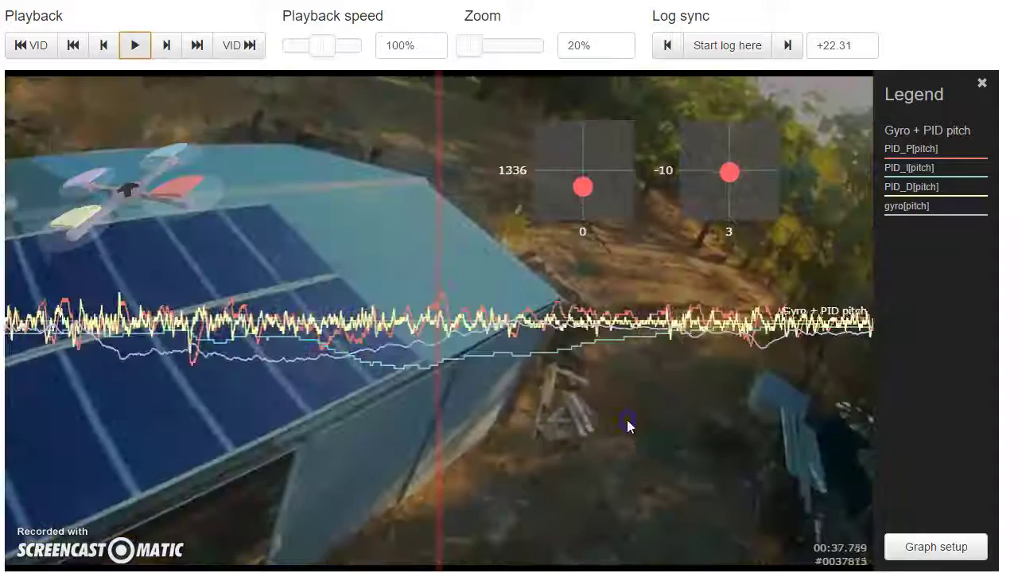
pyautogui.moveTo(626, 424); pyautogui.dragTo(355, 176)
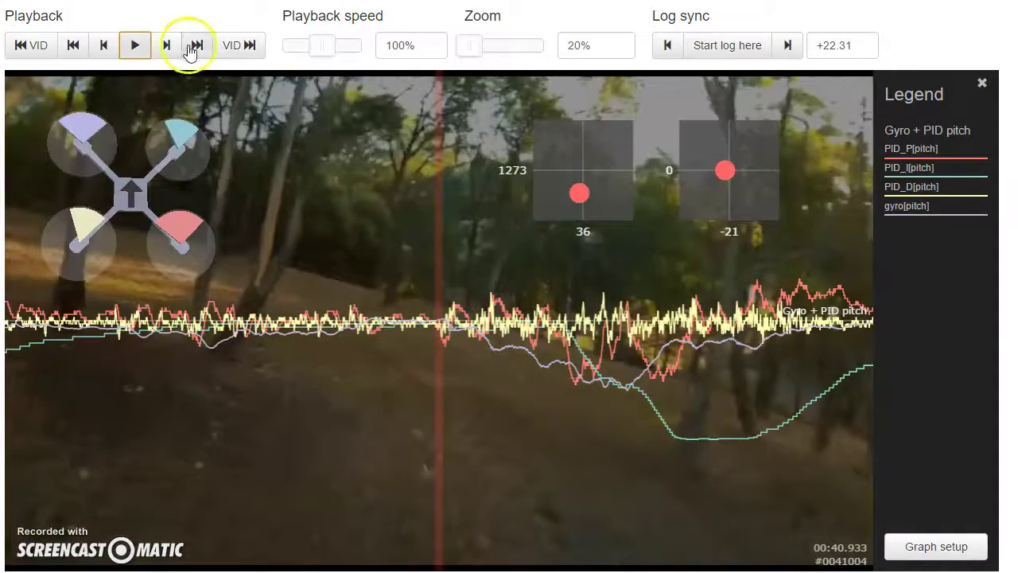
pyautogui.click(137, 45)
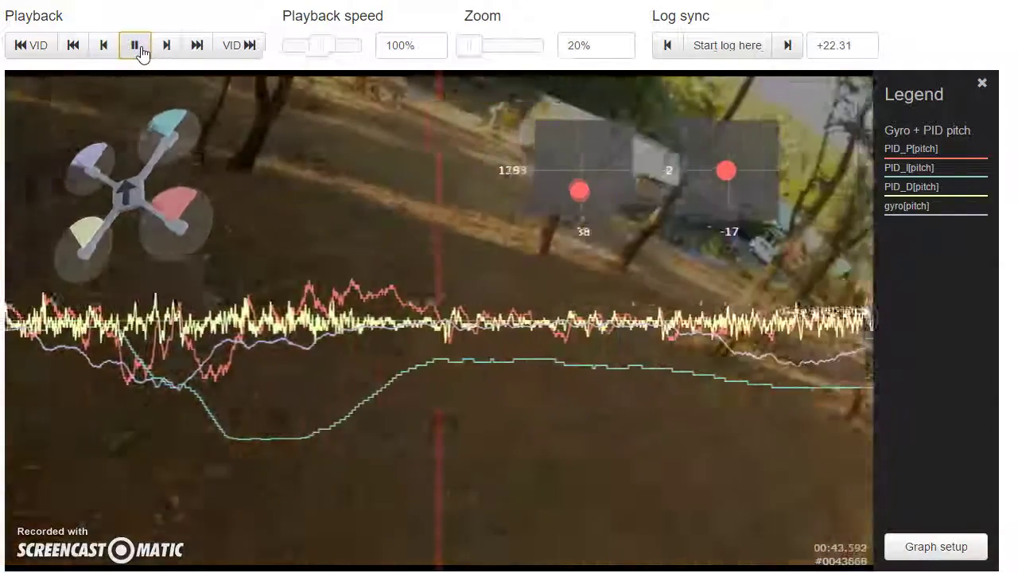
pyautogui.click(136, 46)
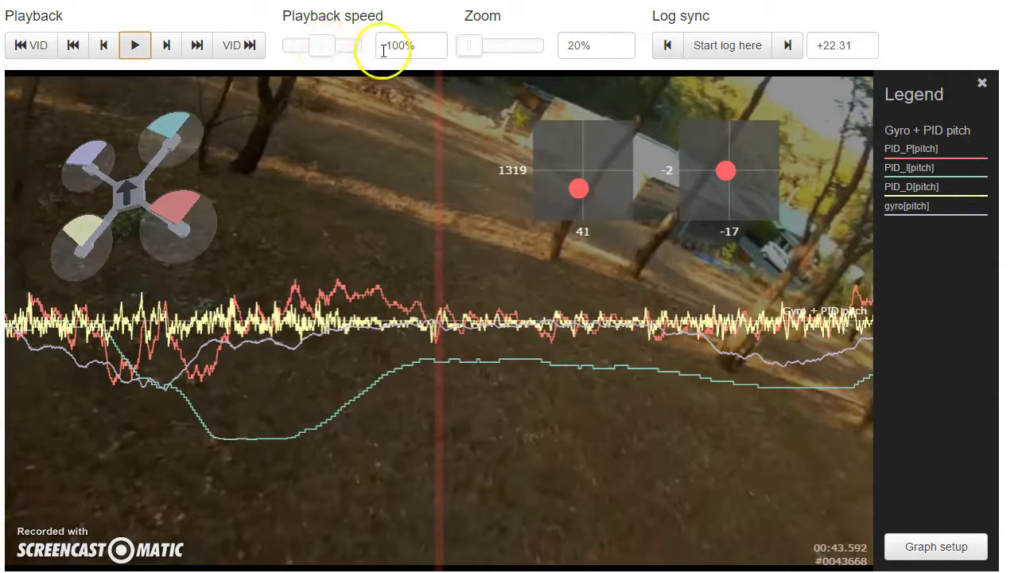
# Step: Zoom the traces to 100% and examine the pitch data from about 43.6 seconds onward, playing the log briefly from about 46.3 seconds
pyautogui.moveTo(471, 46); pyautogui.dragTo(504, 54)
pyautogui.moveTo(739, 449); pyautogui.dragTo(191, 390)
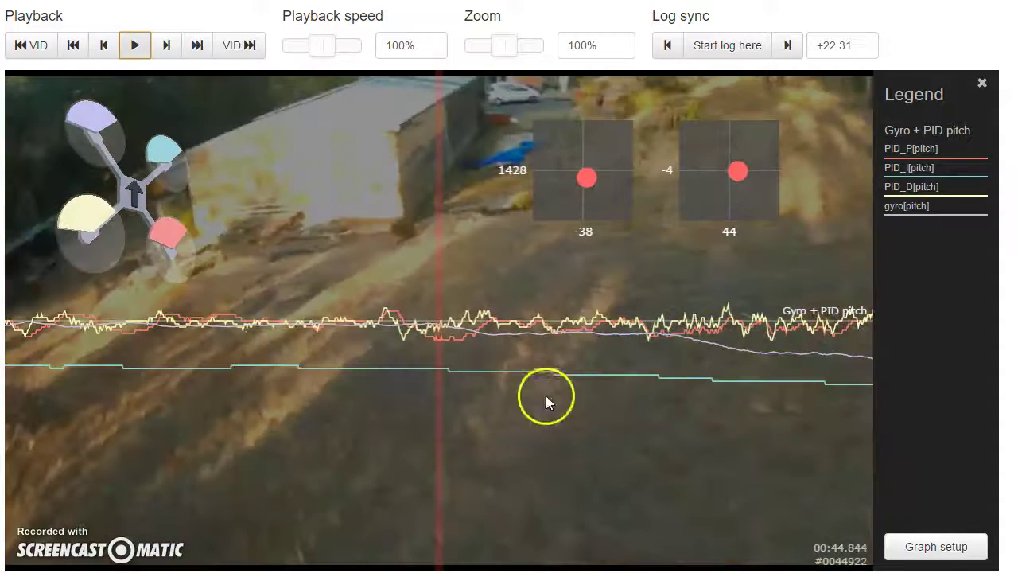
pyautogui.moveTo(546, 401); pyautogui.dragTo(154, 329)
pyautogui.moveTo(660, 394); pyautogui.dragTo(438, 398)
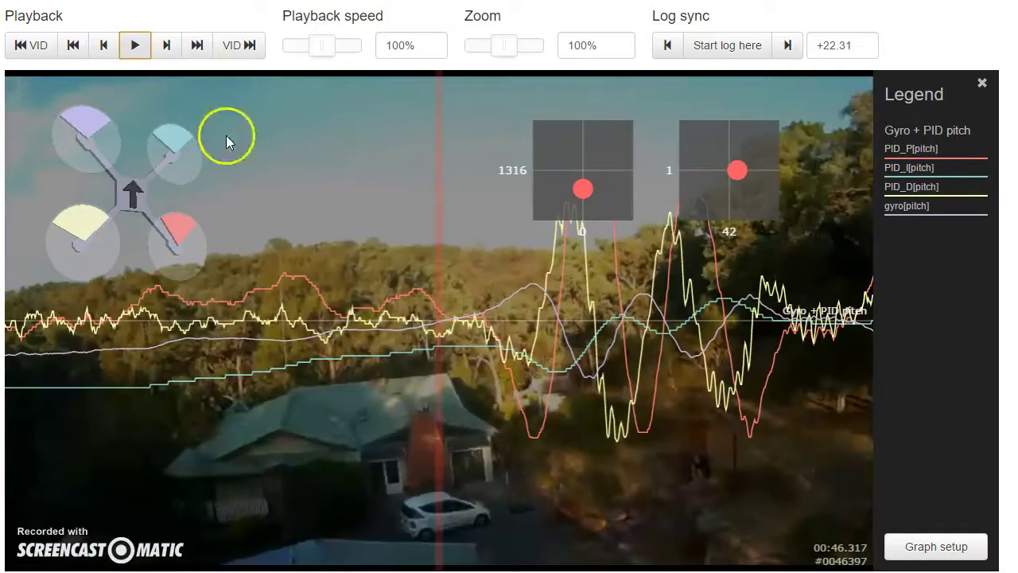
pyautogui.click(137, 49)
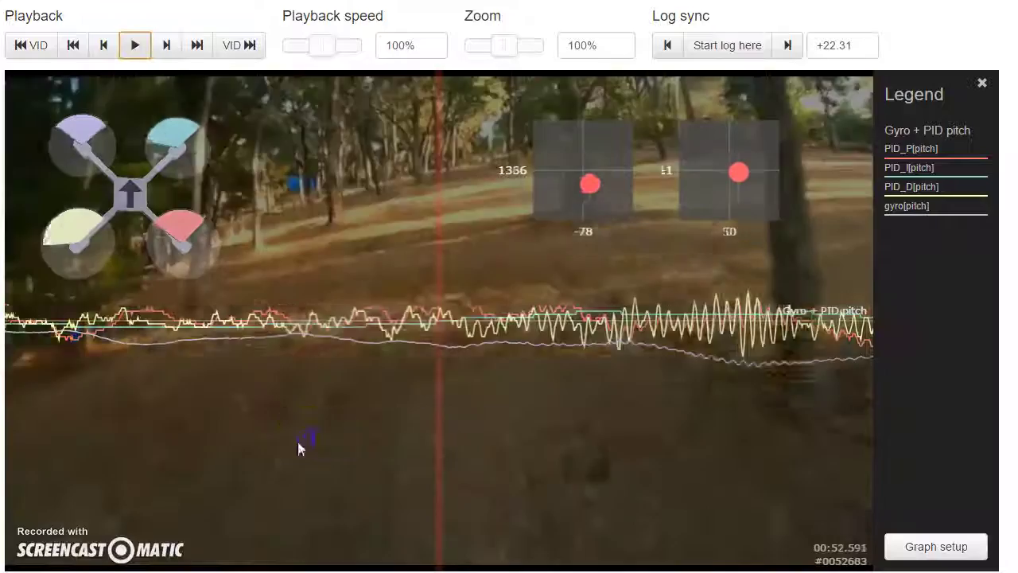
pyautogui.click(272, 482)
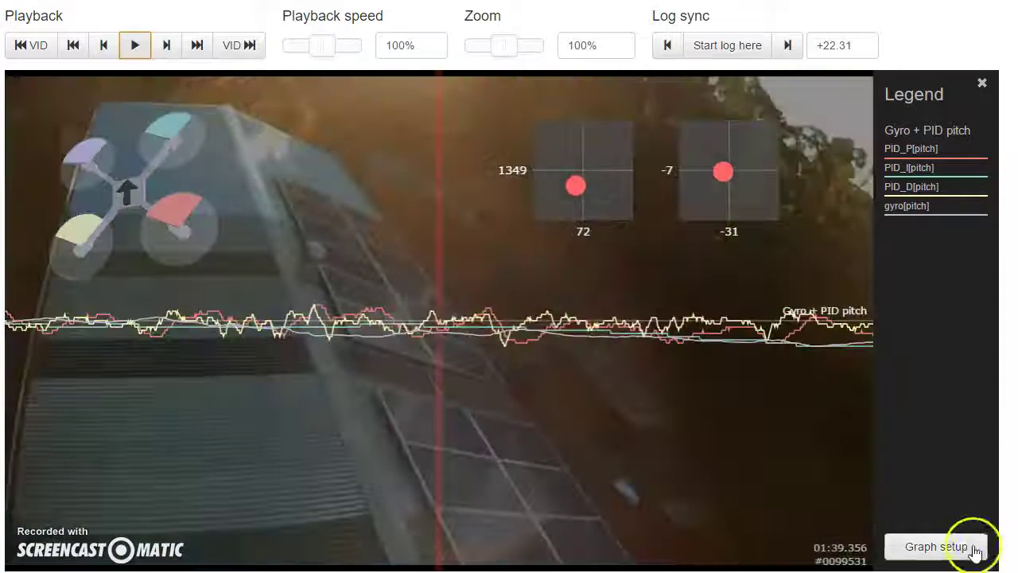
# Step: Open the graph configuration and remove all fields of the Gyro + PID pitch graph
pyautogui.click(975, 552)
pyautogui.click(535, 71)
pyautogui.click(534, 71)
pyautogui.click(525, 71)
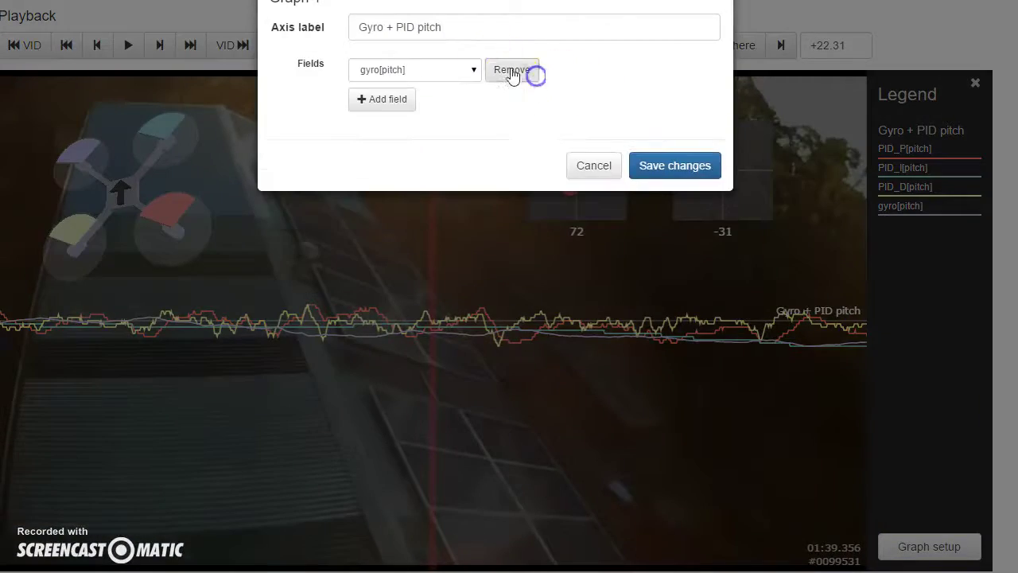
pyautogui.click(525, 73)
pyautogui.click(330, 29)
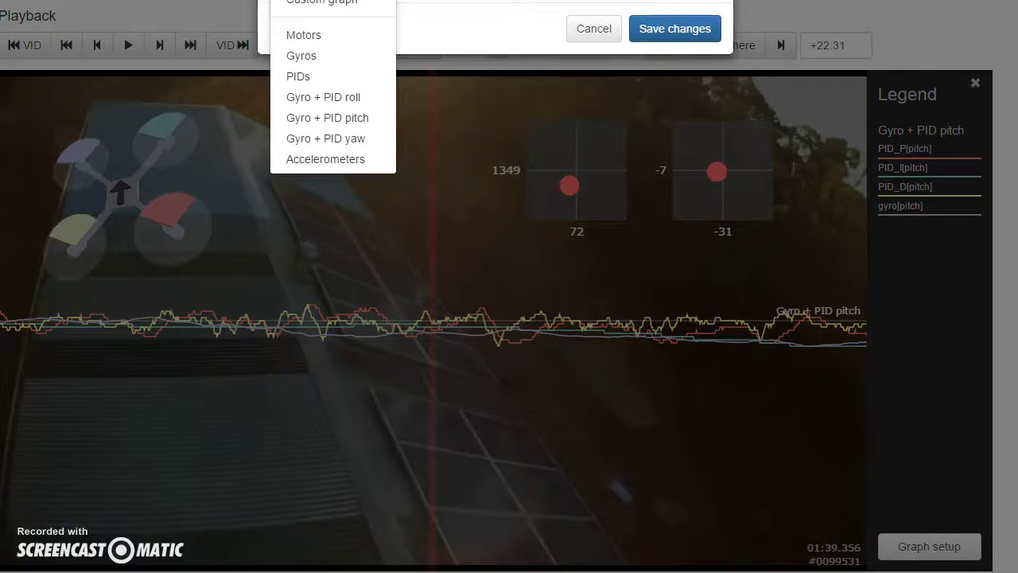
pyautogui.click(327, 117)
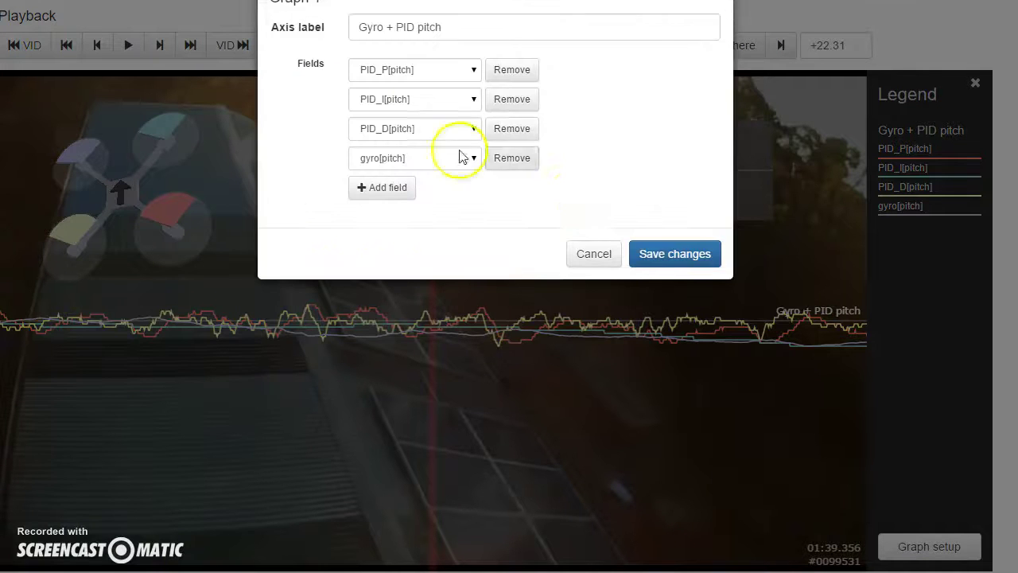
pyautogui.click(501, 73)
pyautogui.click(501, 74)
pyautogui.click(501, 73)
pyautogui.click(501, 73)
# Step: Add the Gyro + PID yaw preset graph and save the changes
pyautogui.click(330, 28)
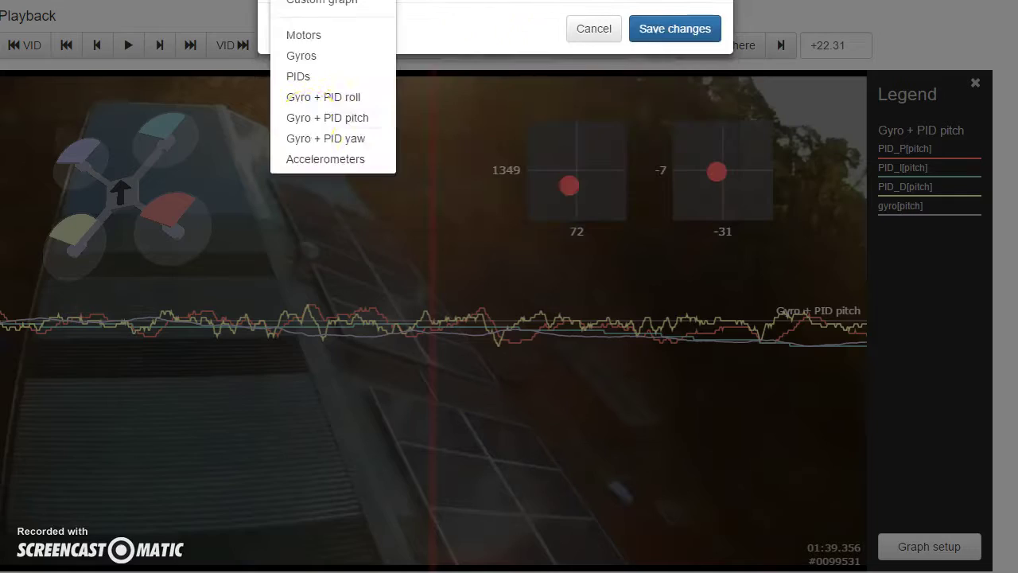
pyautogui.click(311, 142)
pyautogui.click(697, 267)
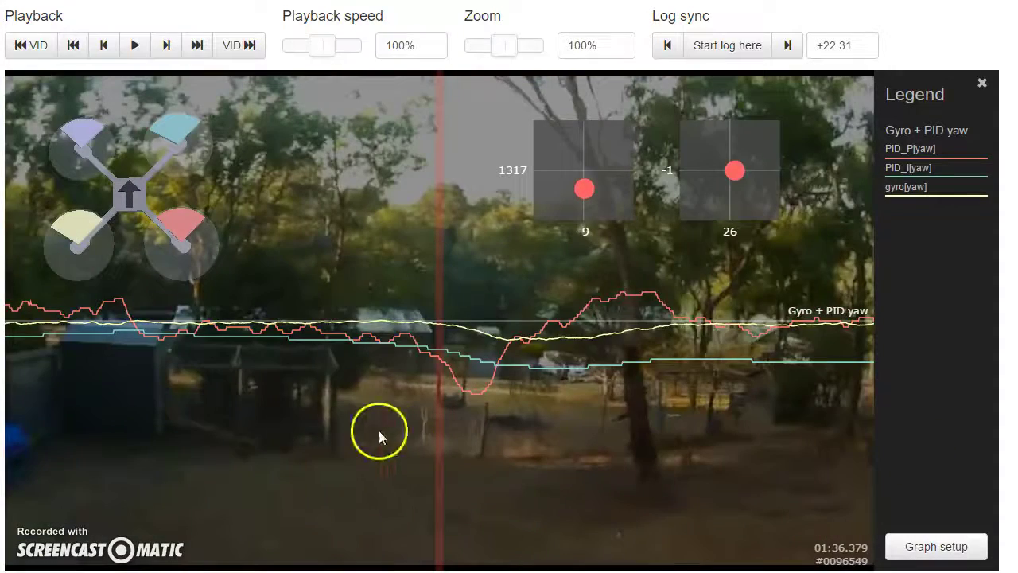
# Step: Work back through the log from about 1:36 to 1:18, examining the yaw P, I and gyro traces
pyautogui.moveTo(379, 431); pyautogui.dragTo(1010, 438)
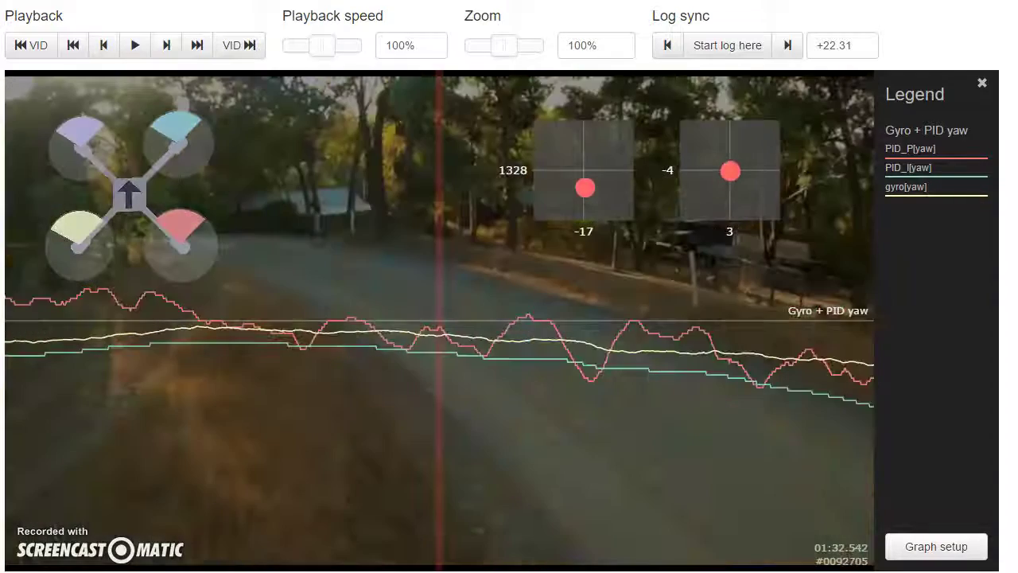
pyautogui.moveTo(134, 473); pyautogui.dragTo(482, 466)
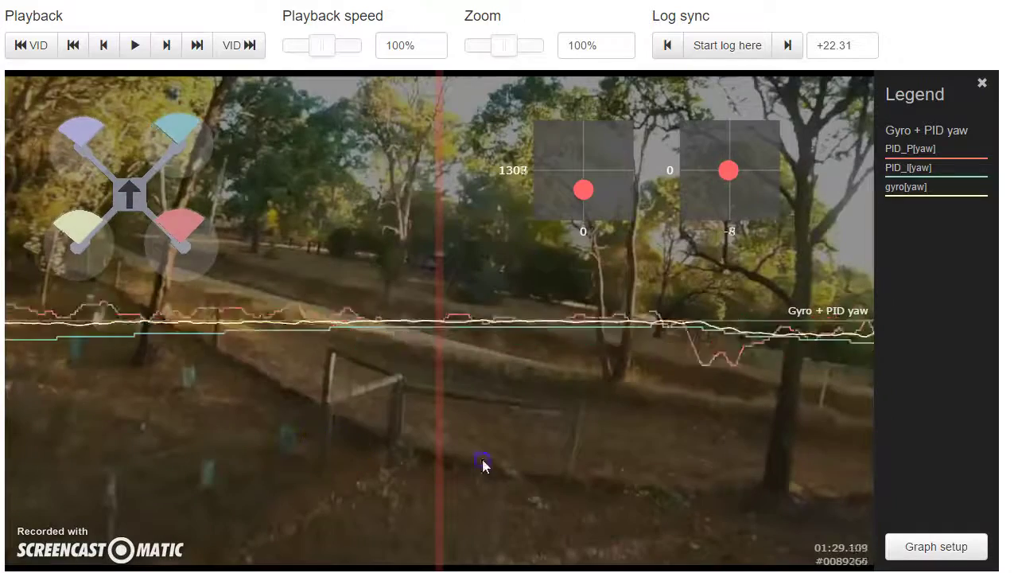
pyautogui.moveTo(350, 433); pyautogui.dragTo(845, 454)
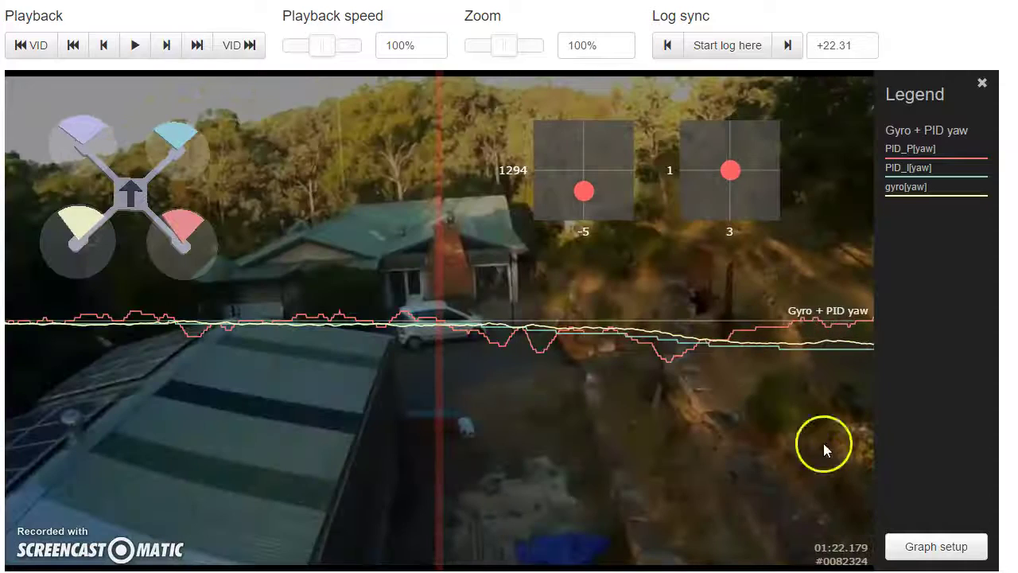
pyautogui.moveTo(463, 432); pyautogui.dragTo(539, 471)
pyautogui.moveTo(147, 418); pyautogui.dragTo(569, 403)
pyautogui.moveTo(250, 367); pyautogui.dragTo(375, 333)
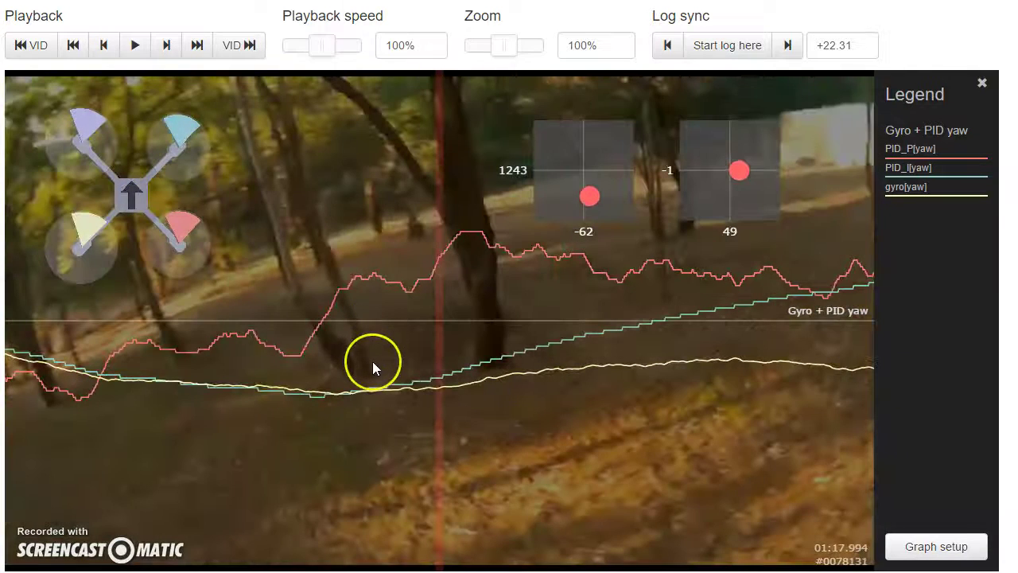
# Step: Continue back through the log to about 1:10, comparing the yaw P and I terms with the yaw gyro trace
pyautogui.moveTo(373, 362); pyautogui.dragTo(418, 476)
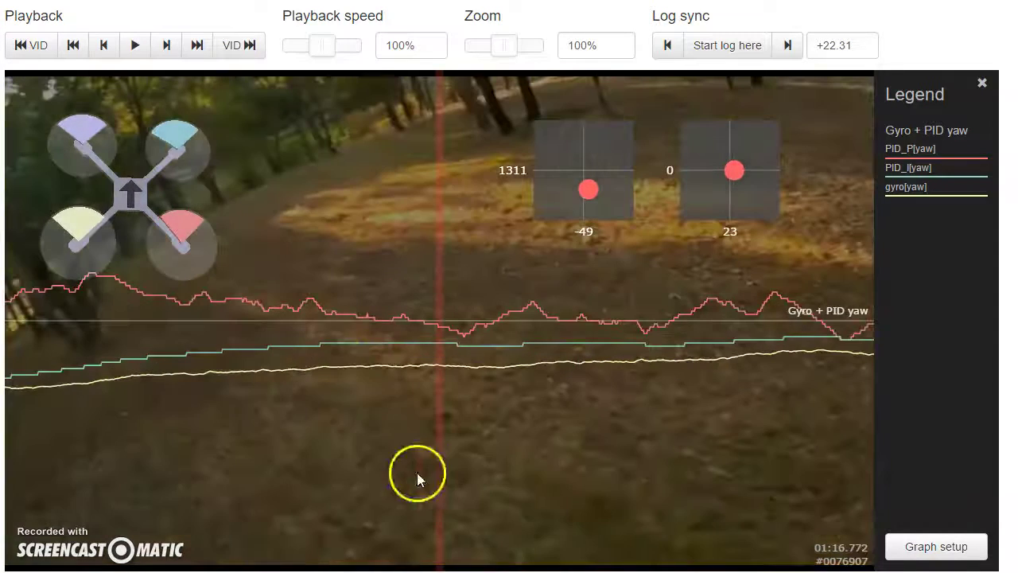
pyautogui.moveTo(305, 448); pyautogui.dragTo(520, 469)
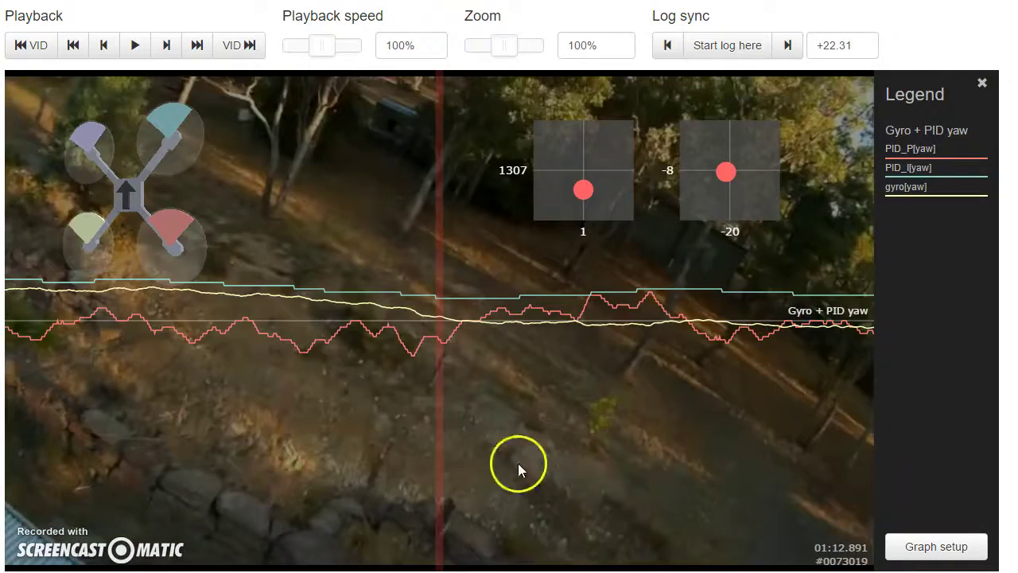
pyautogui.moveTo(403, 454); pyautogui.dragTo(876, 471)
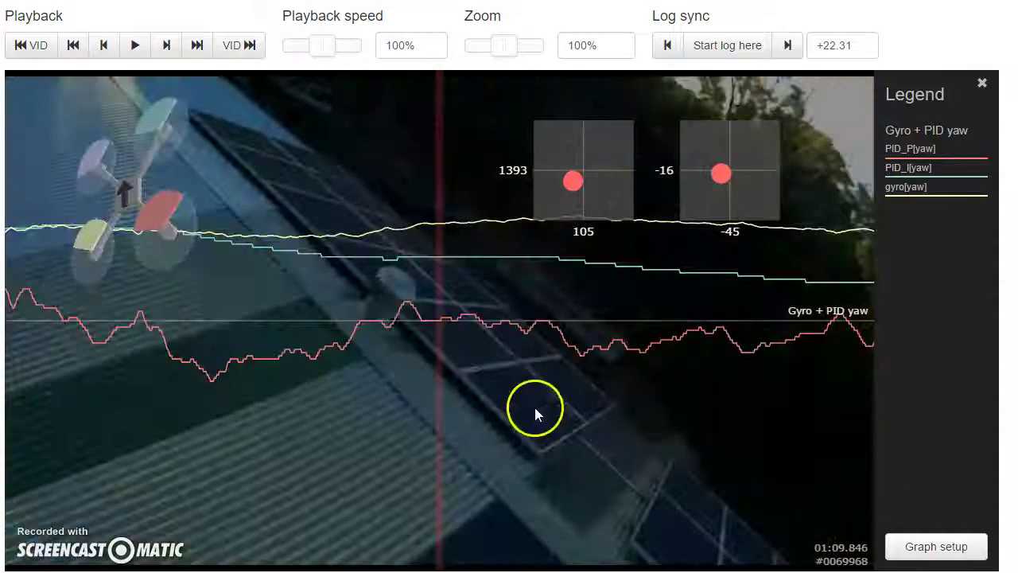
pyautogui.moveTo(592, 380); pyautogui.dragTo(491, 359)
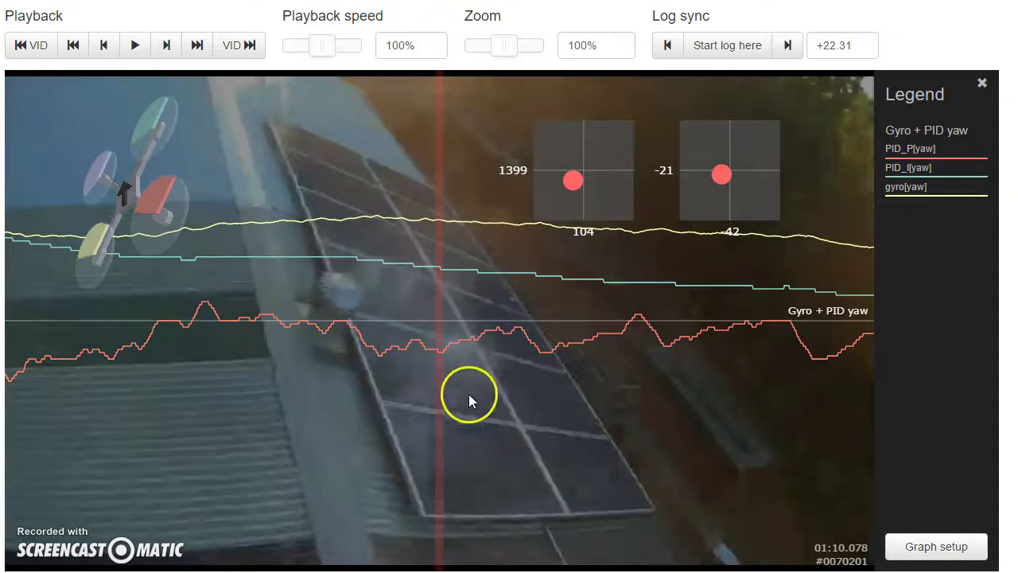